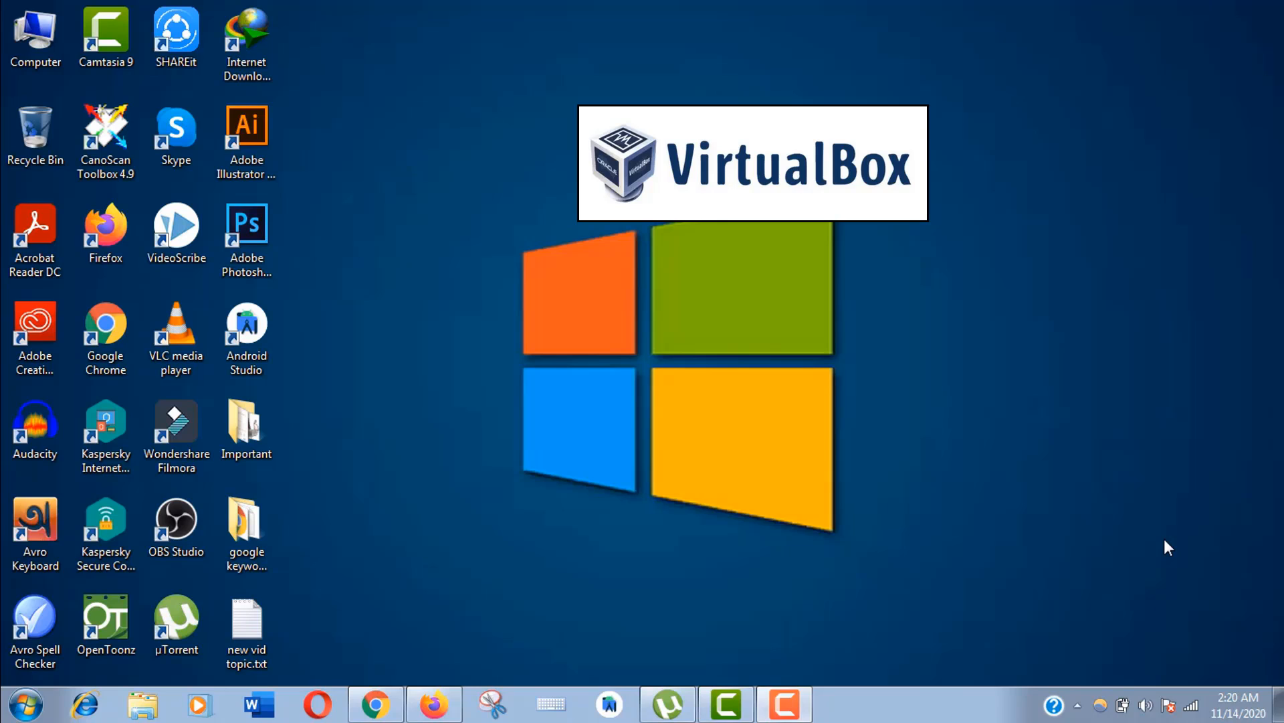
pyautogui.rightClick(1164, 540)
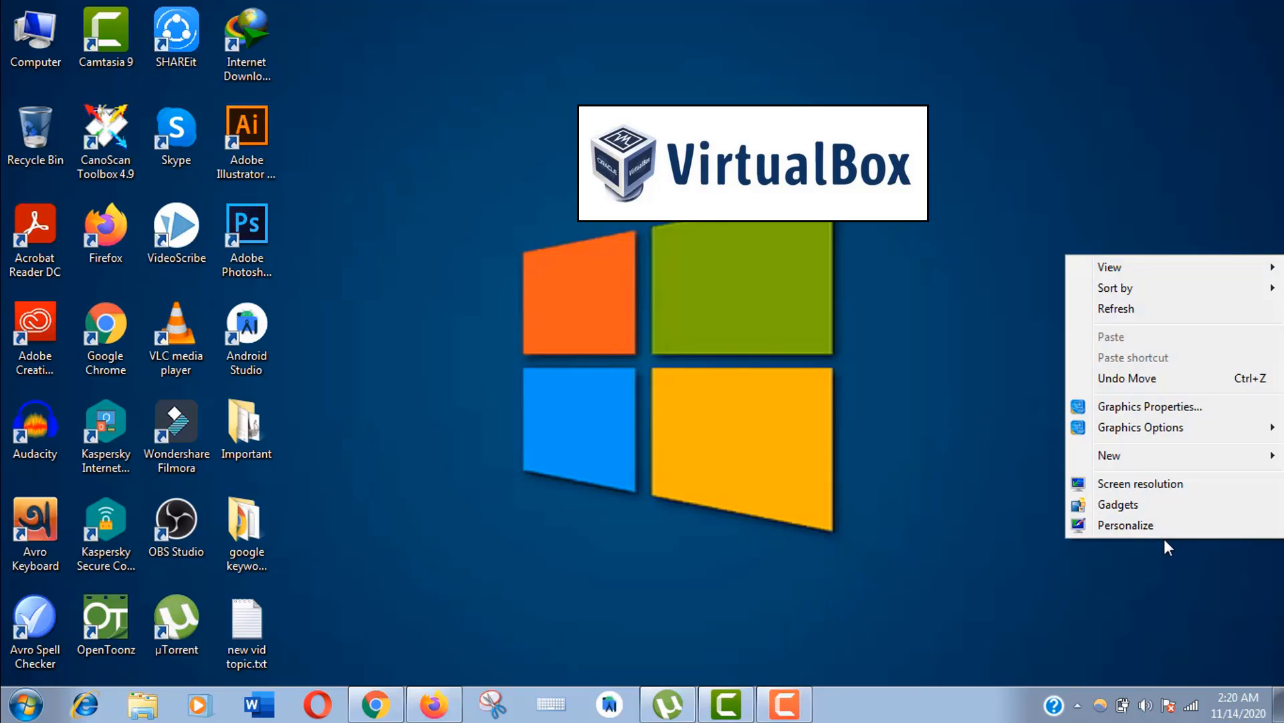
pyautogui.click(1104, 308)
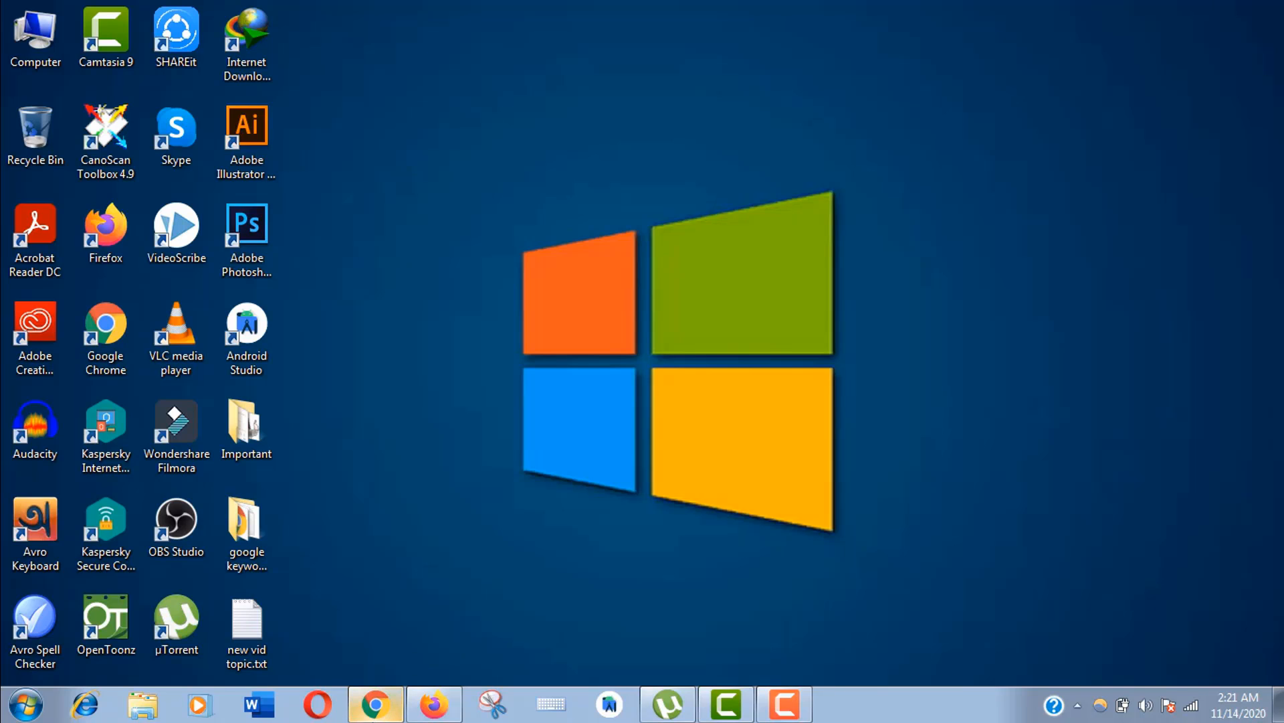
# Step: Switch to Chrome, open the Oracle VM VirtualBox website from the search results, and download the VirtualBox 6.1.16 package for Windows hosts
pyautogui.click(375, 704)
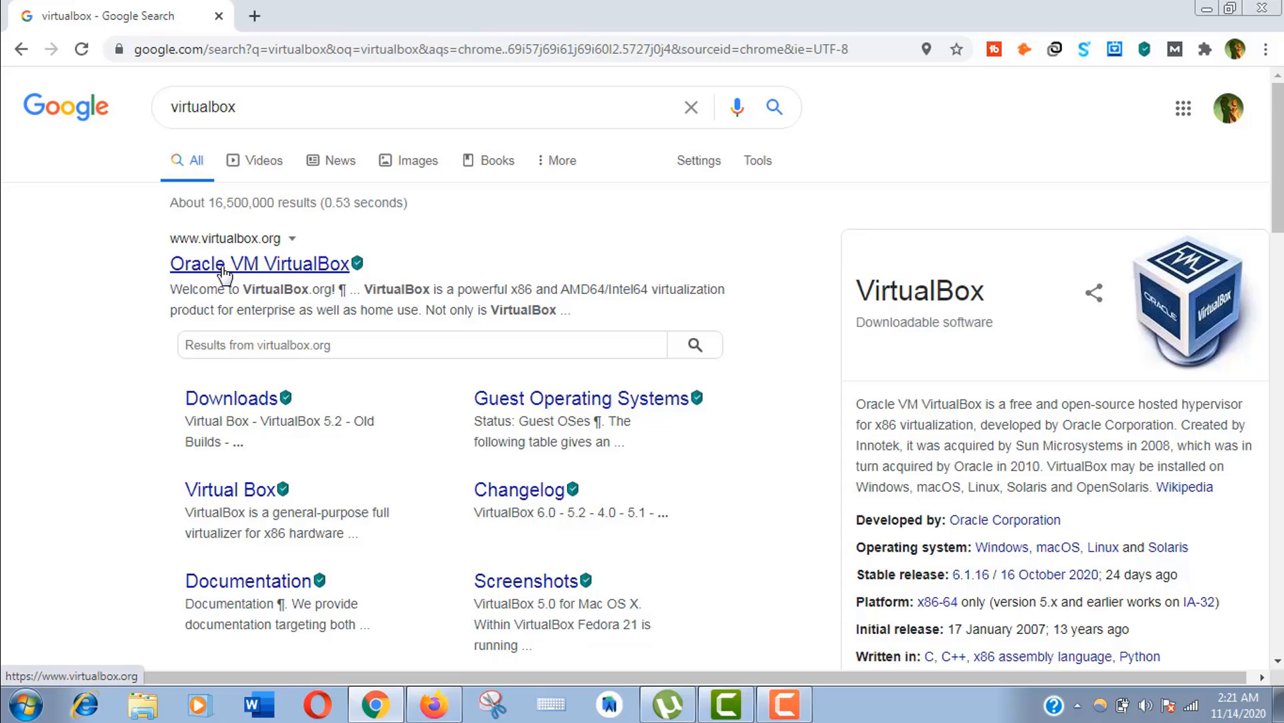
pyautogui.click(225, 268)
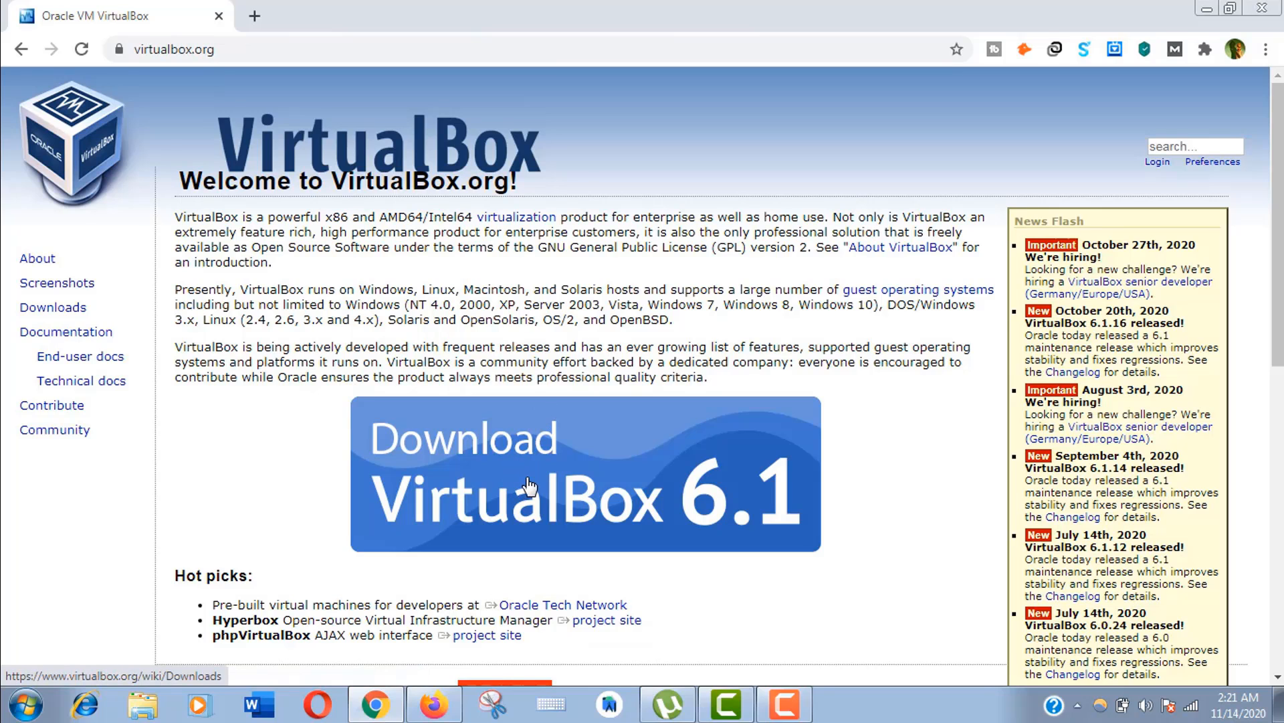
pyautogui.moveTo(1278, 328)
pyautogui.mouseDown()
pyautogui.moveTo(1278, 396)
pyautogui.moveTo(1278, 327)
pyautogui.mouseUp()
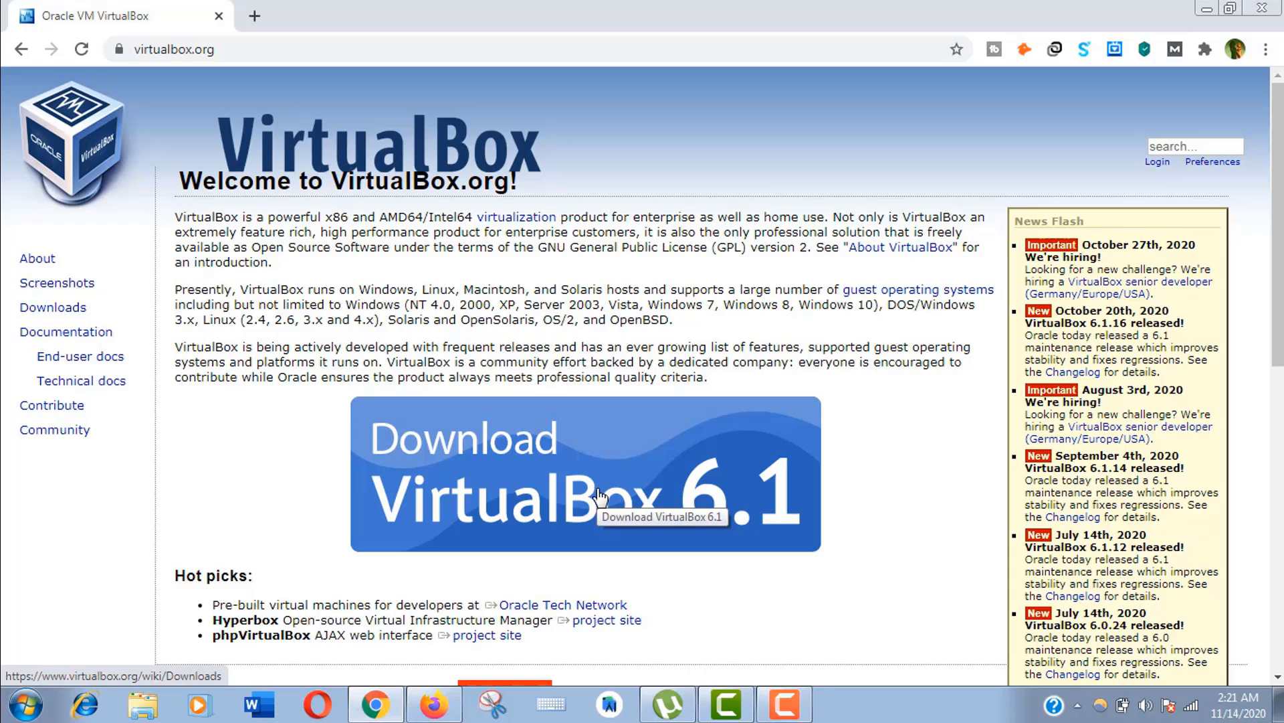
pyautogui.click(75, 314)
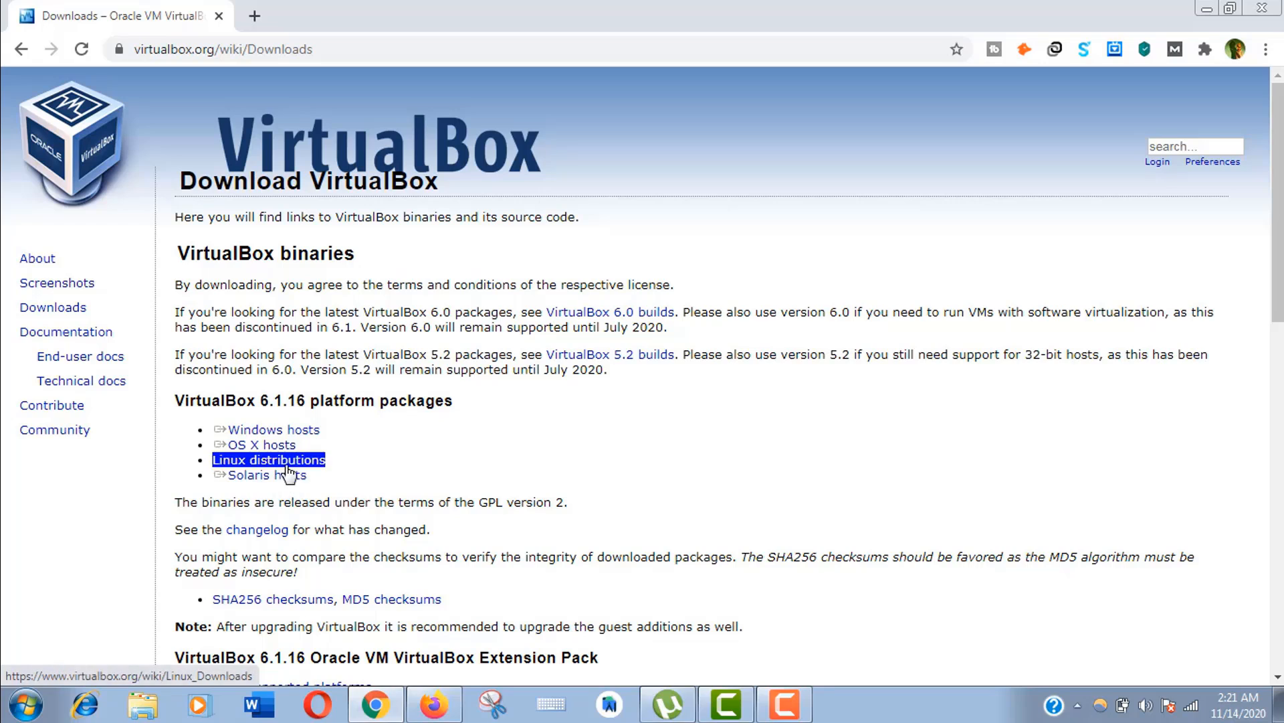
pyautogui.click(293, 434)
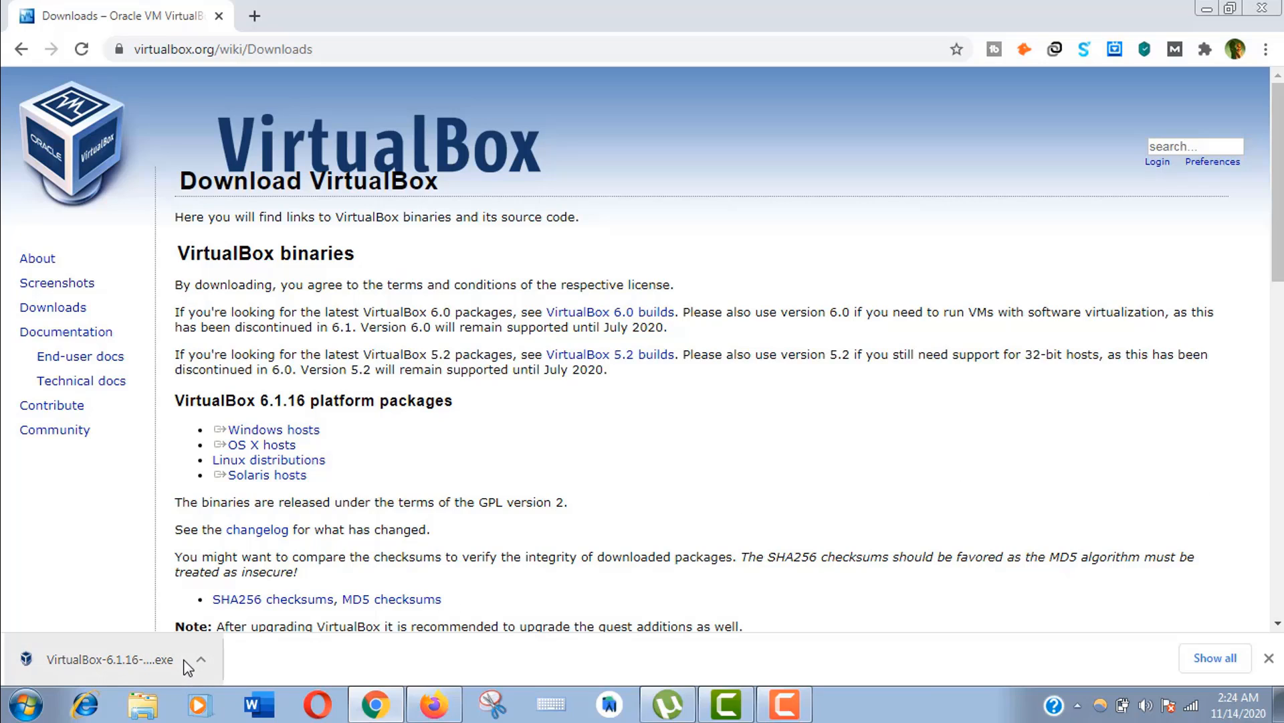
# Step: Run the downloaded VirtualBox installer and accept the default features, install location, shortcuts and file associations
pyautogui.click(154, 663)
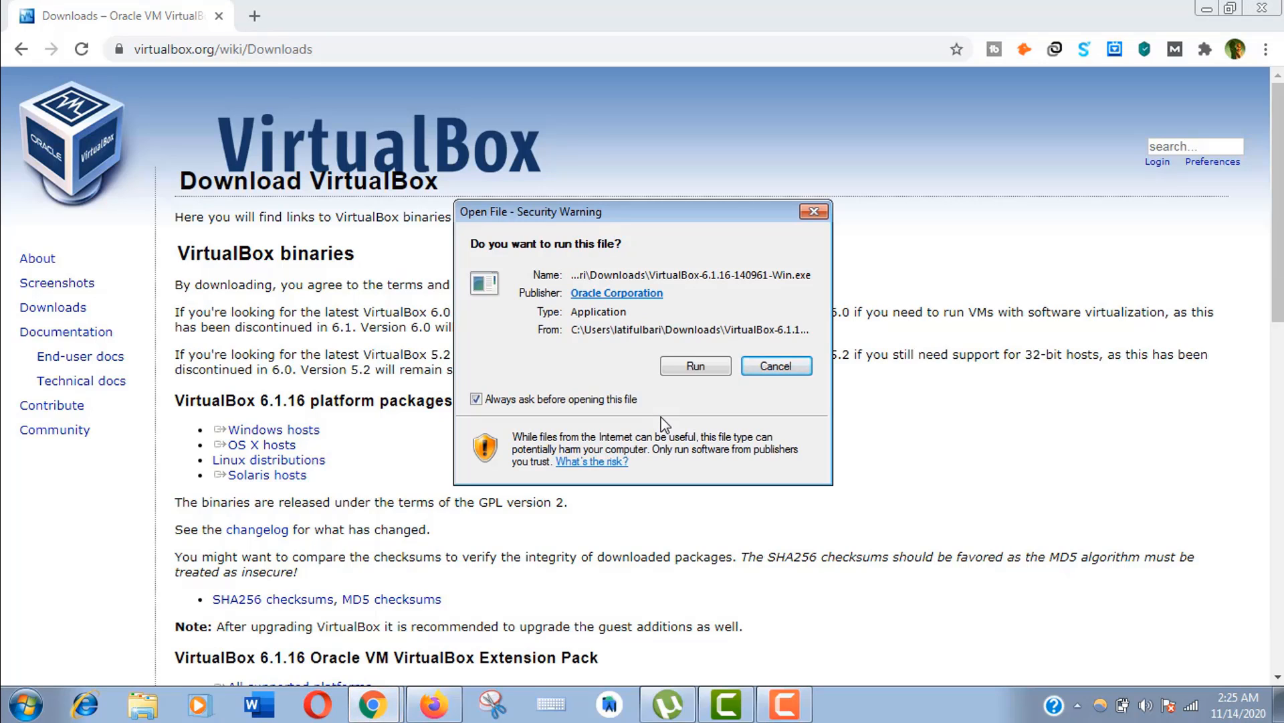
pyautogui.click(682, 368)
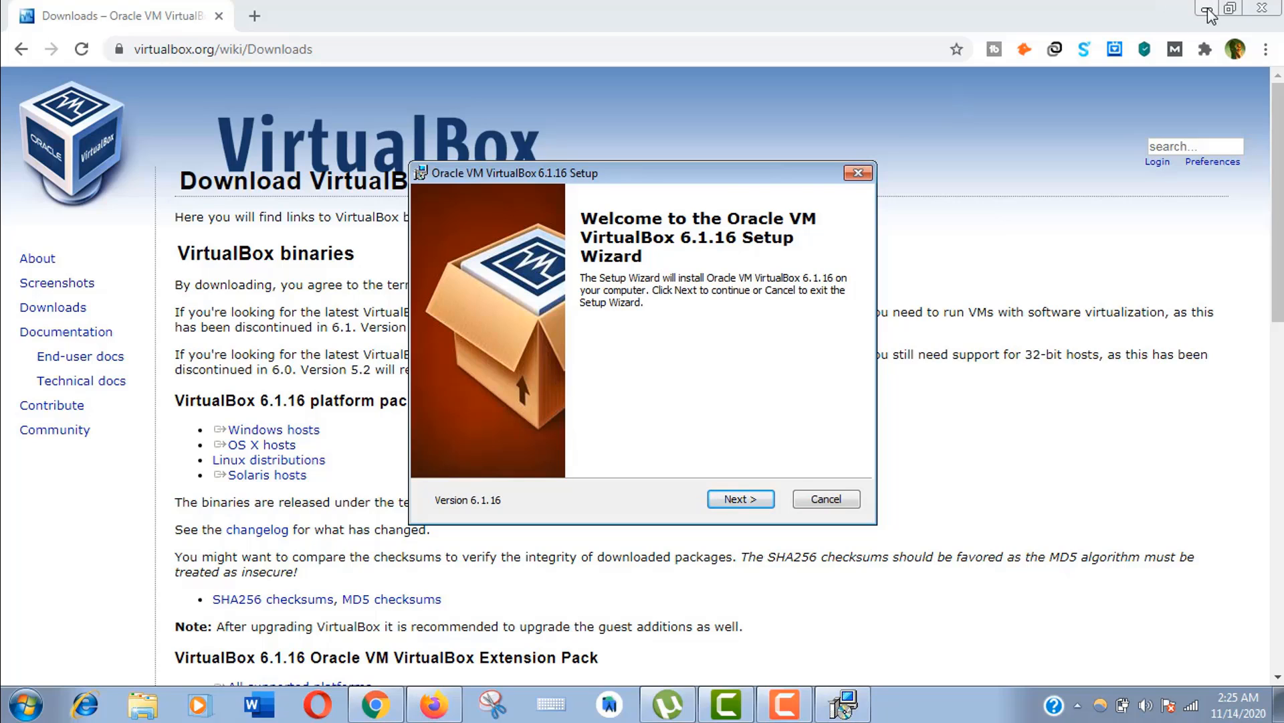
pyautogui.click(799, 461)
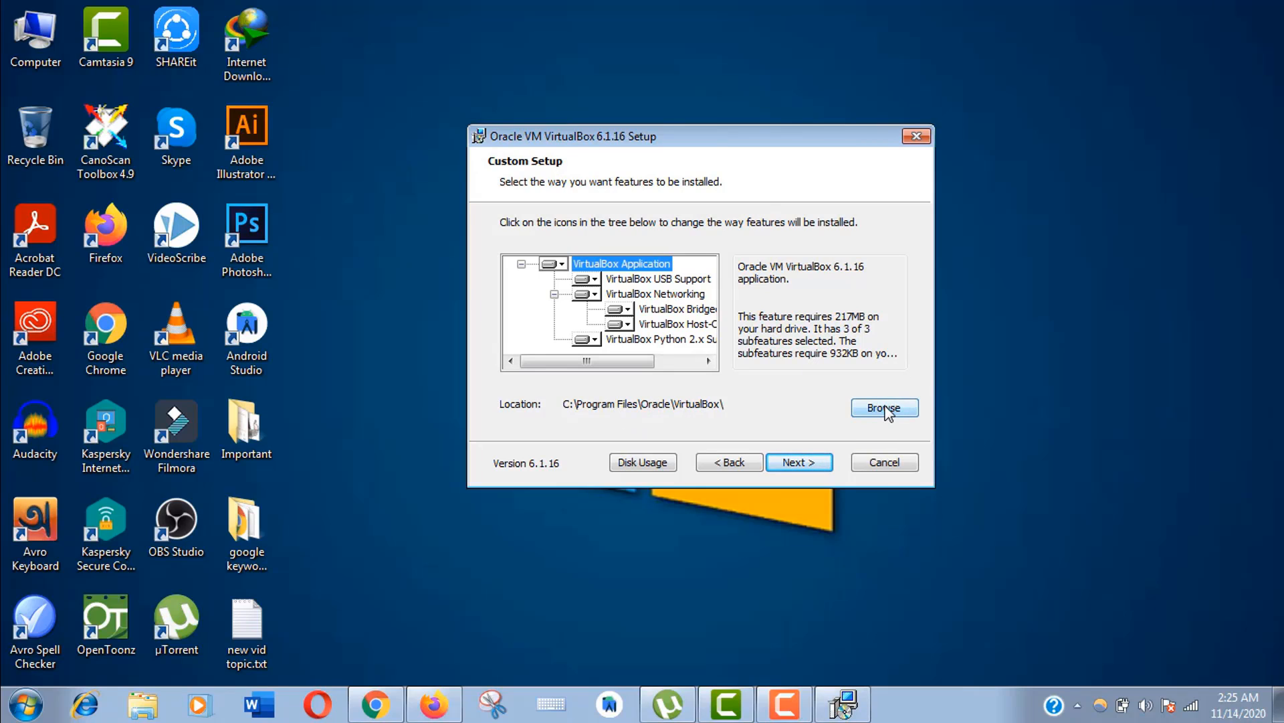
pyautogui.click(794, 468)
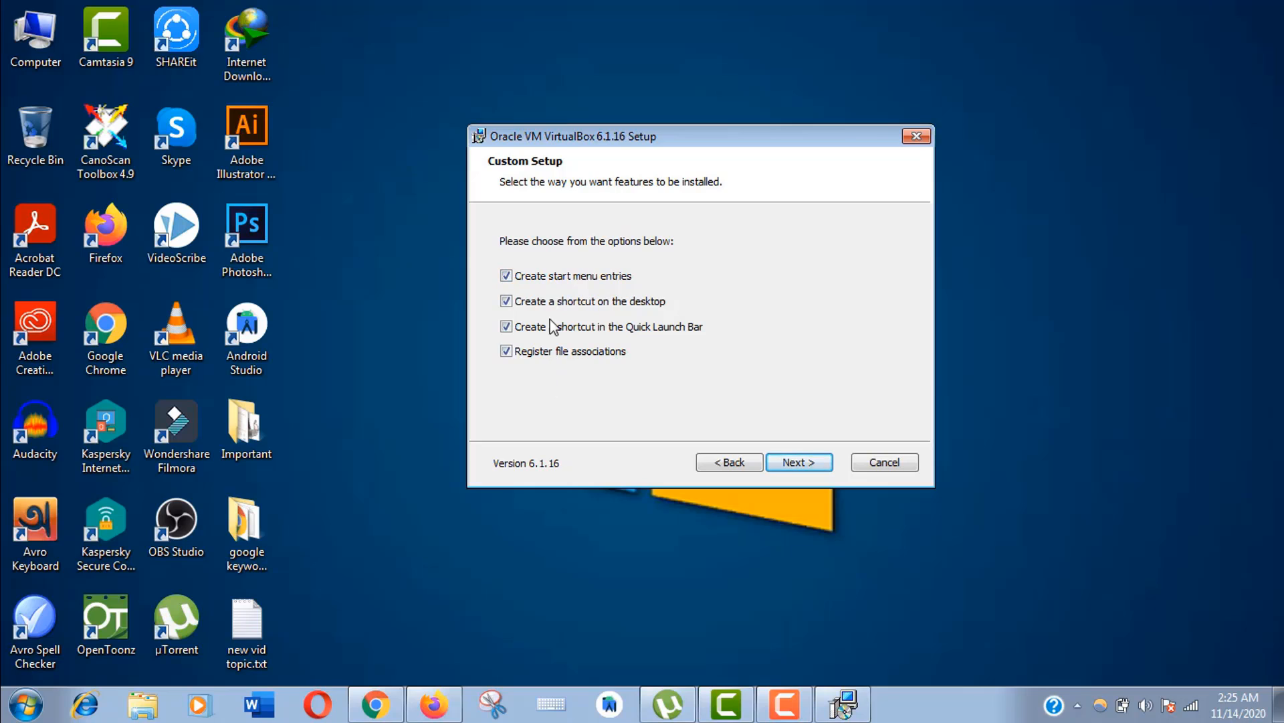
pyautogui.click(797, 463)
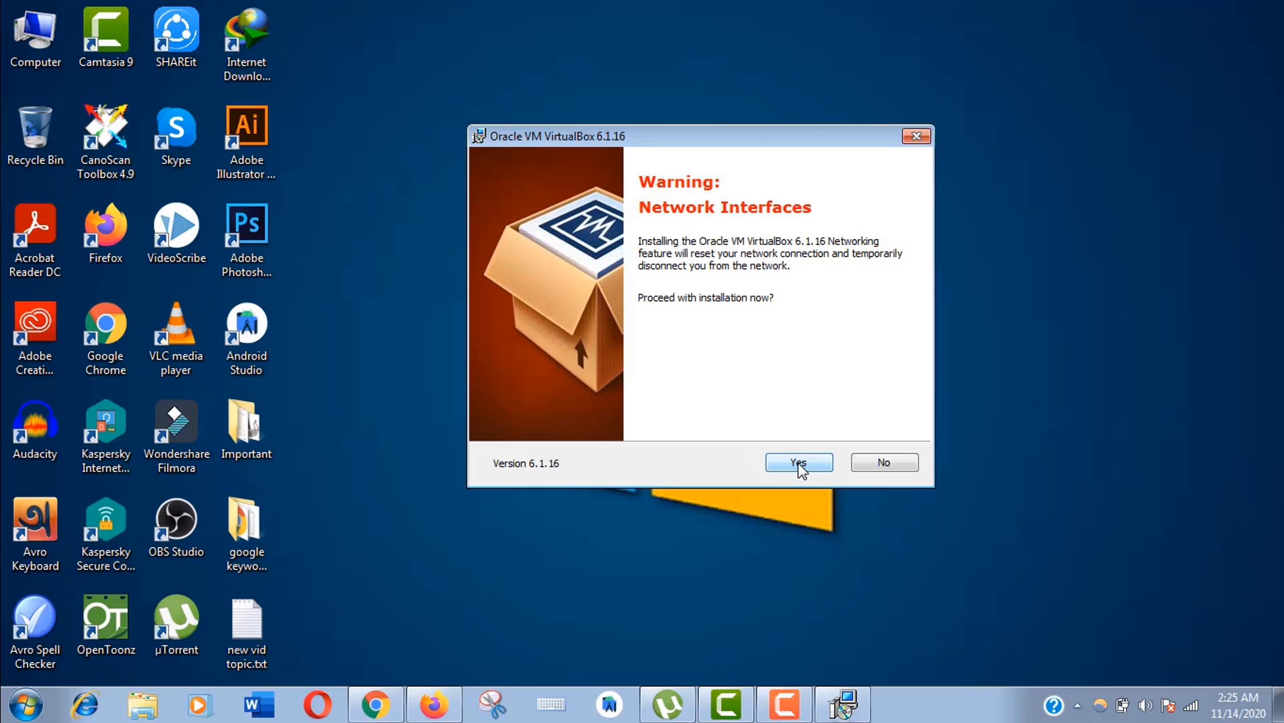
# Step: Accept the network interfaces warning, start the VirtualBox installation, and allow the program to install software on the computer
pyautogui.click(798, 463)
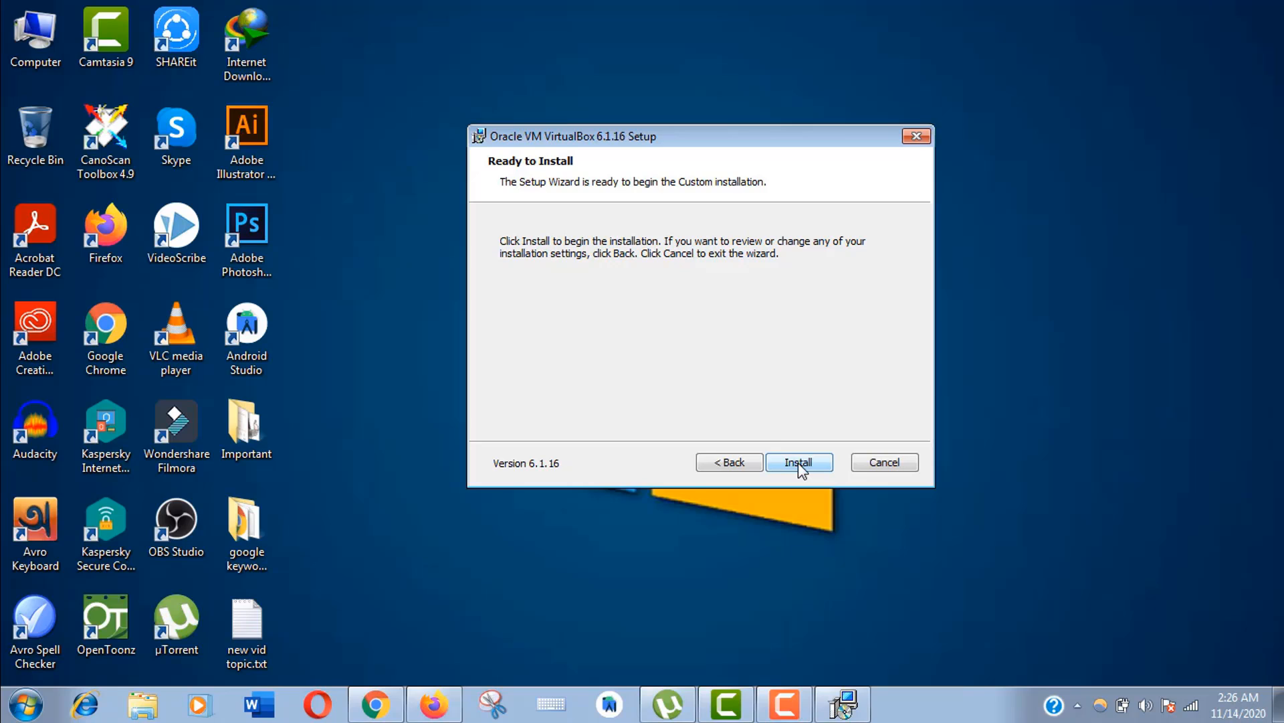
pyautogui.click(798, 463)
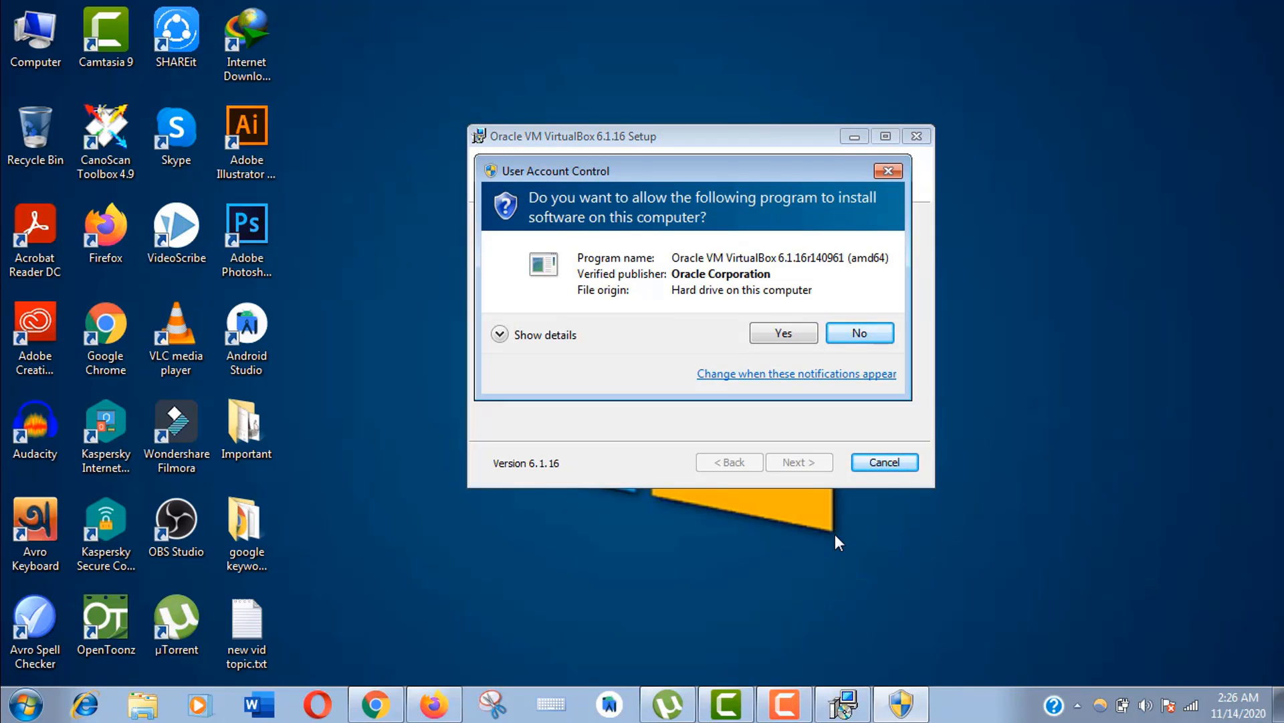
pyautogui.moveTo(732, 171); pyautogui.dragTo(738, 170)
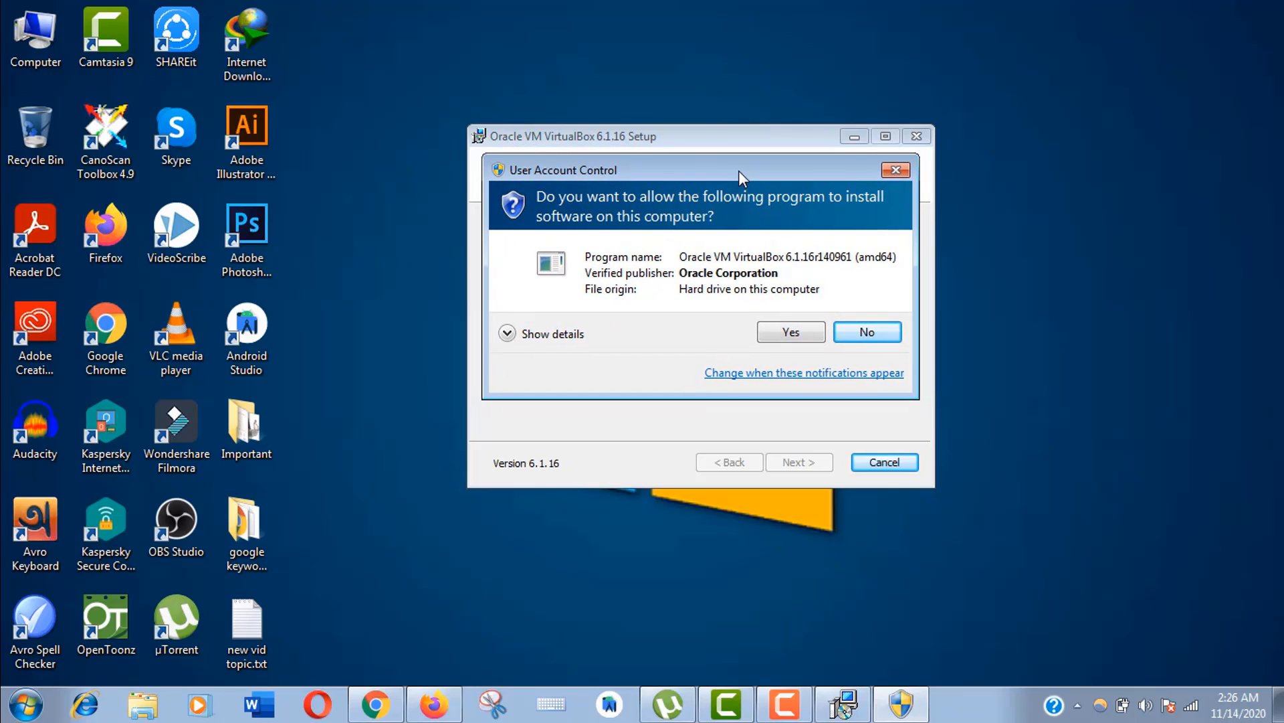
pyautogui.click(783, 326)
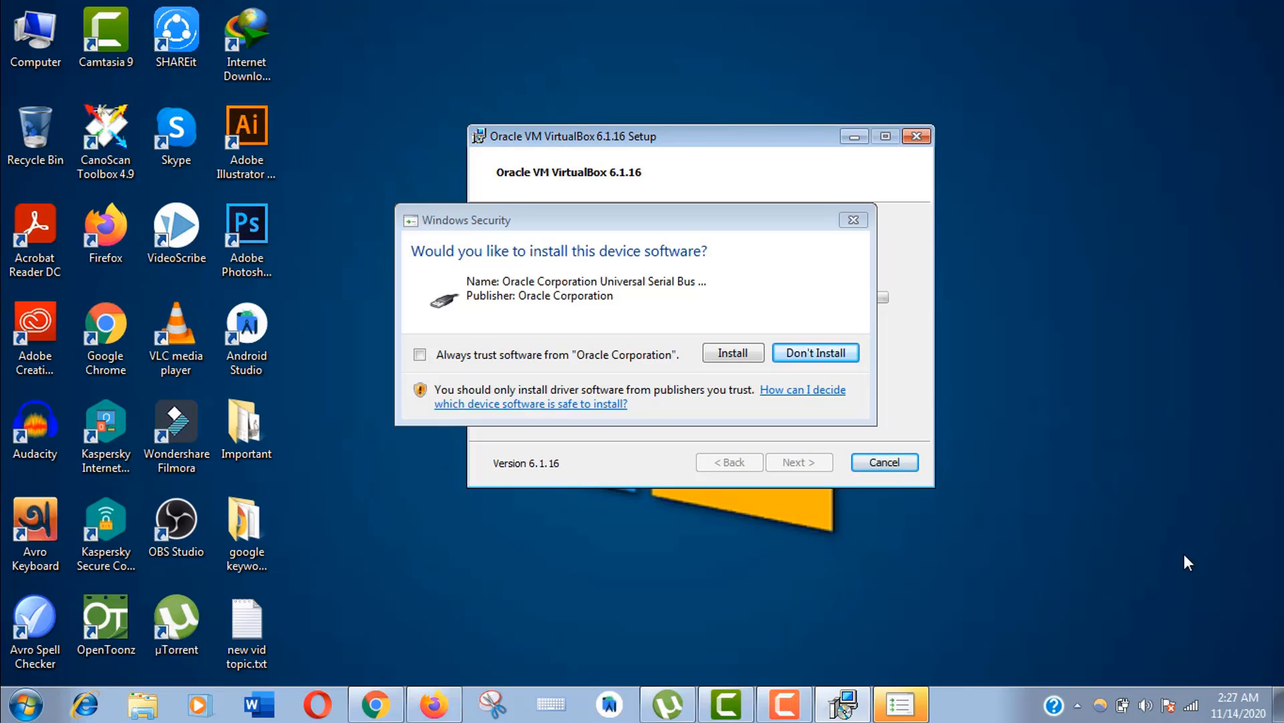
pyautogui.rightClick(1127, 277)
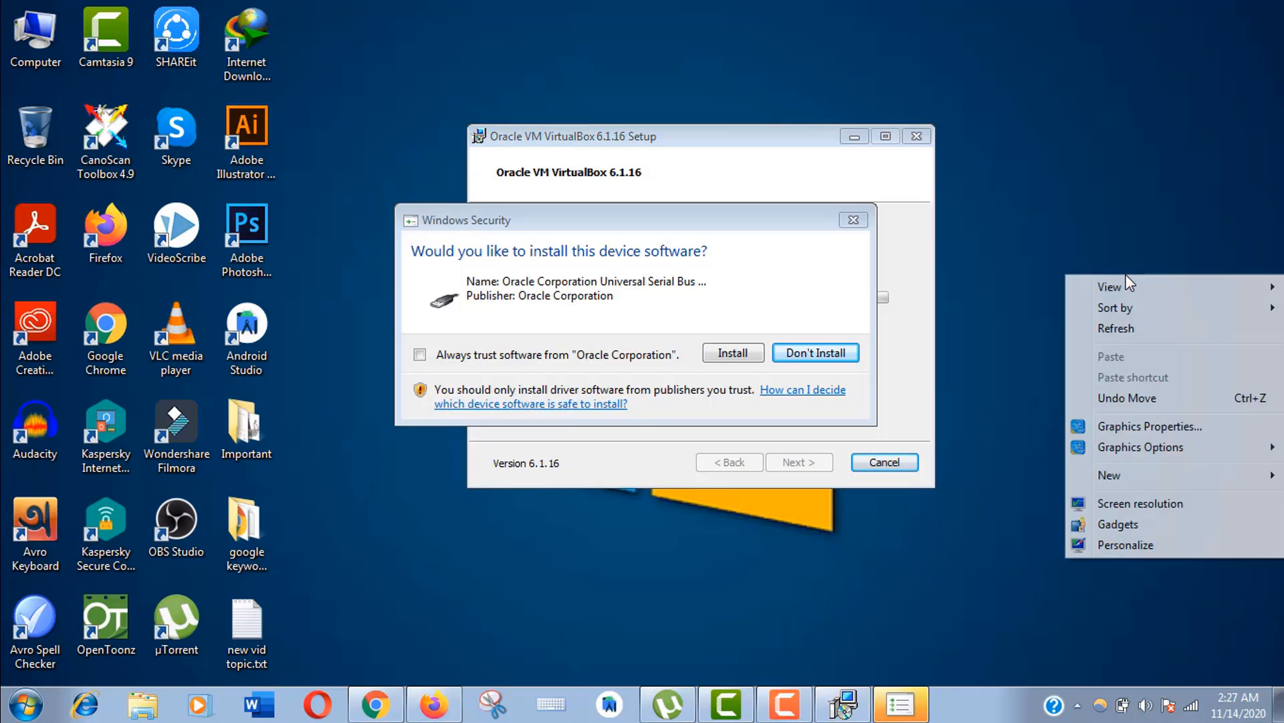
pyautogui.click(1143, 325)
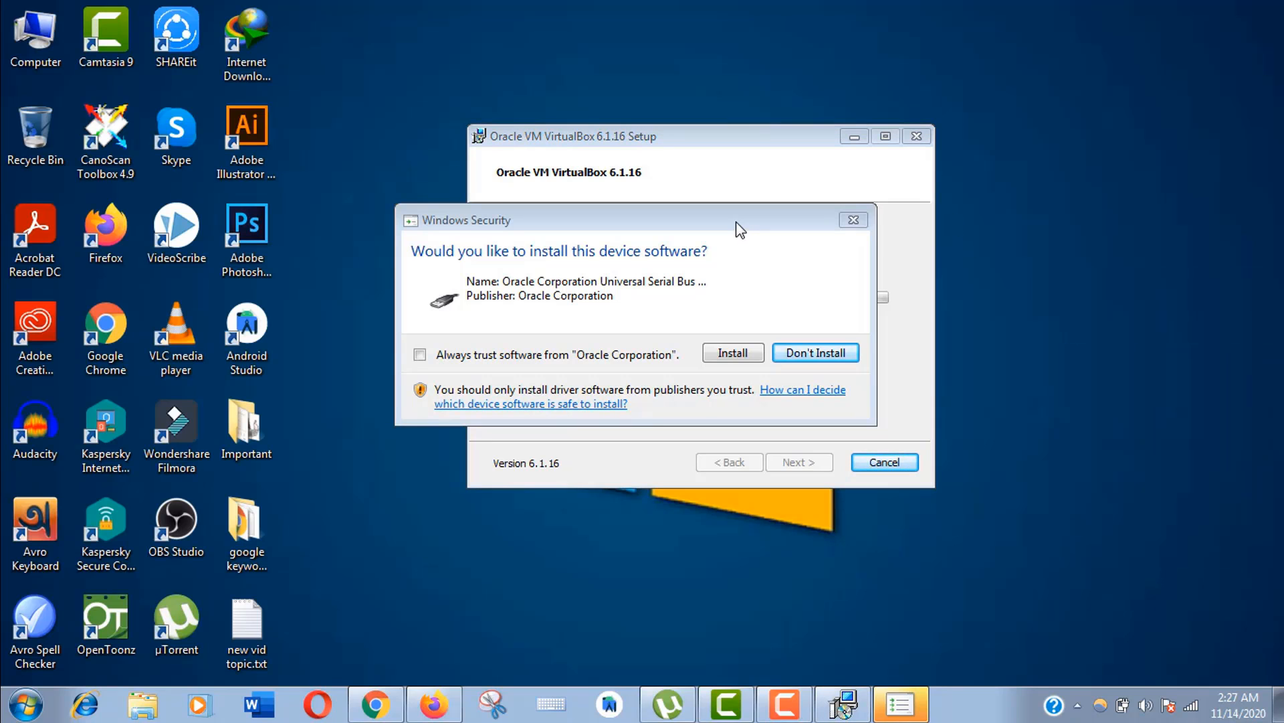
# Step: Approve installing the Oracle Corporation device software for the Universal Serial Bus and the network adapters
pyautogui.click(733, 352)
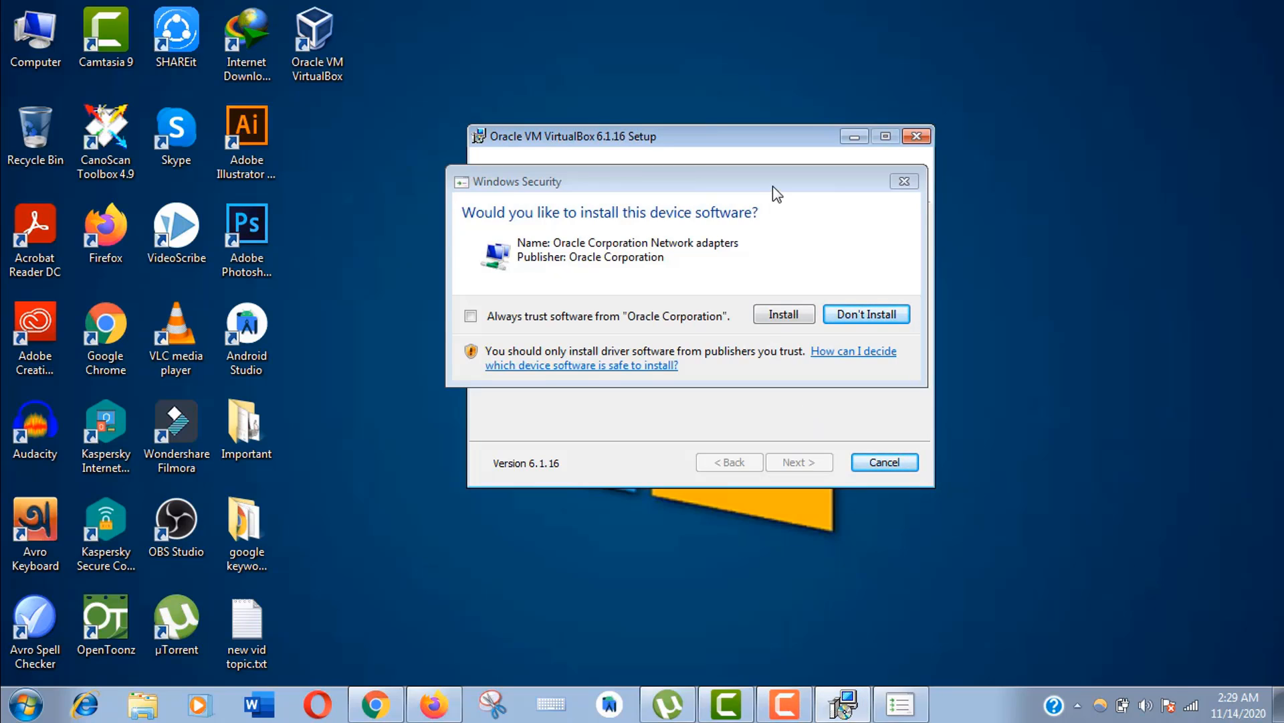
pyautogui.moveTo(773, 186)
pyautogui.mouseDown()
pyautogui.moveTo(809, 170)
pyautogui.moveTo(772, 194)
pyautogui.mouseUp()
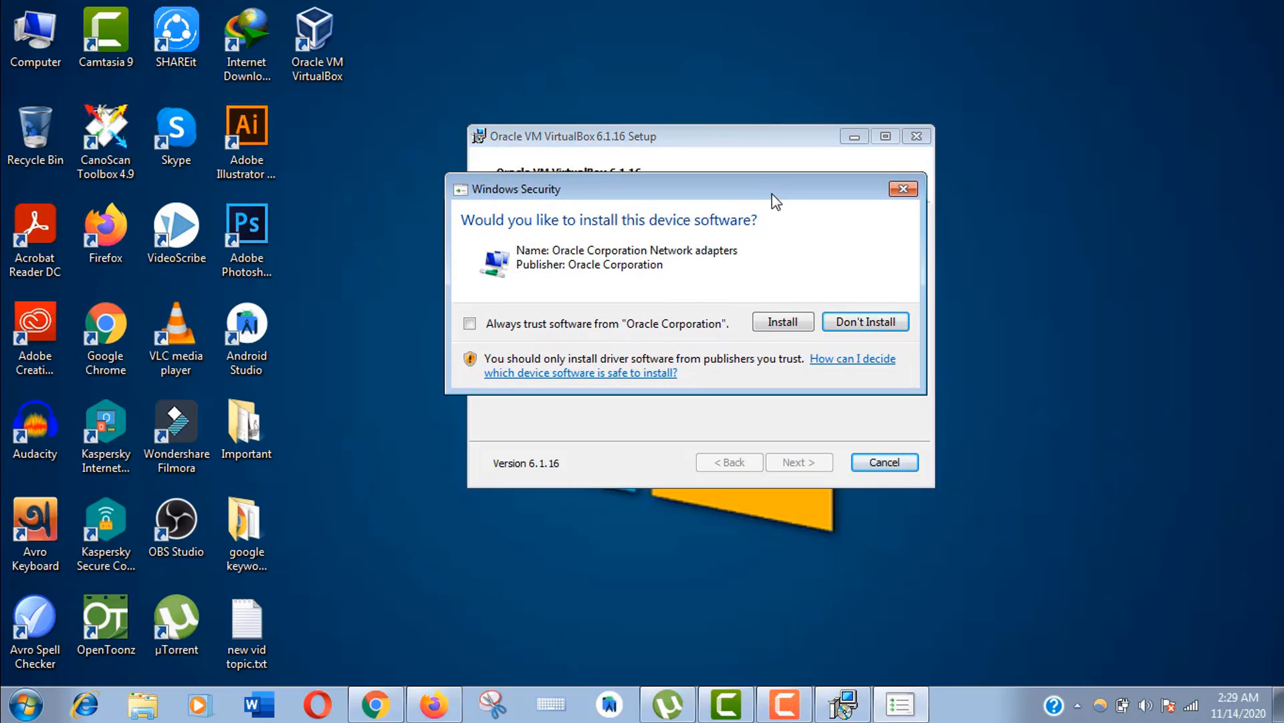
pyautogui.click(793, 324)
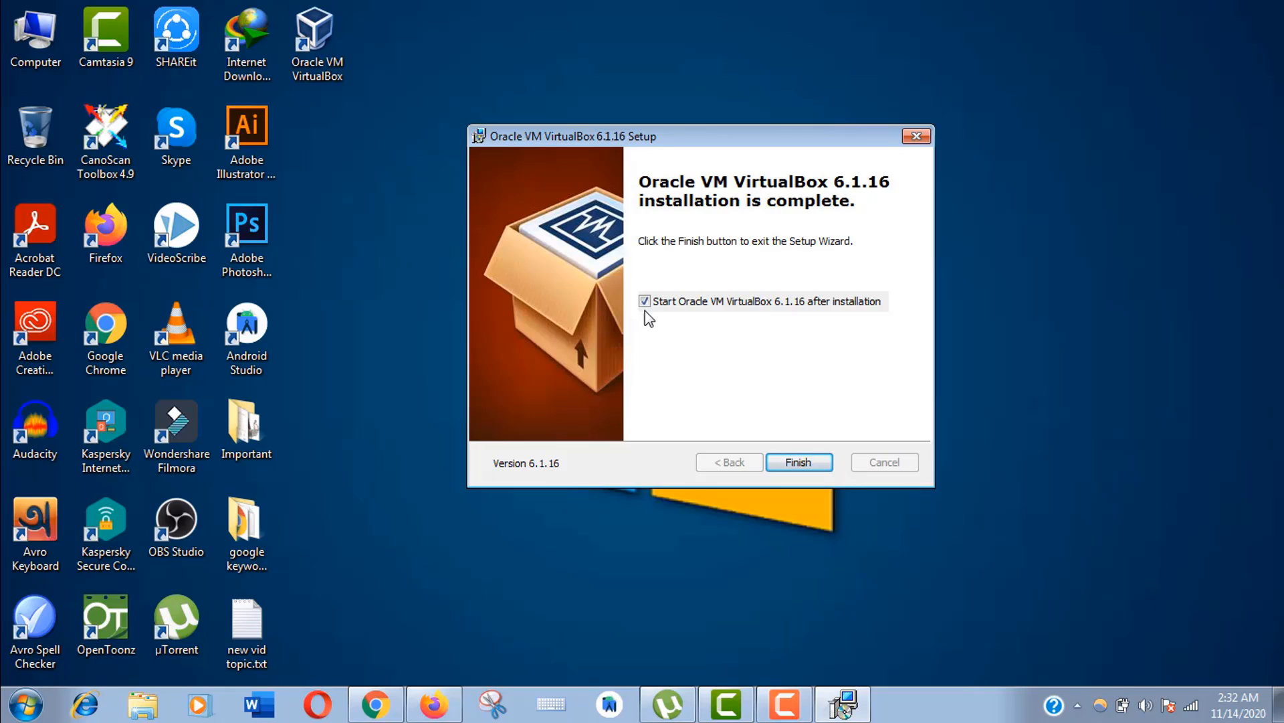
# Step: Turn off starting Oracle VM VirtualBox 6.1.16 after installation and finish the setup wizard
pyautogui.click(646, 305)
pyautogui.click(809, 467)
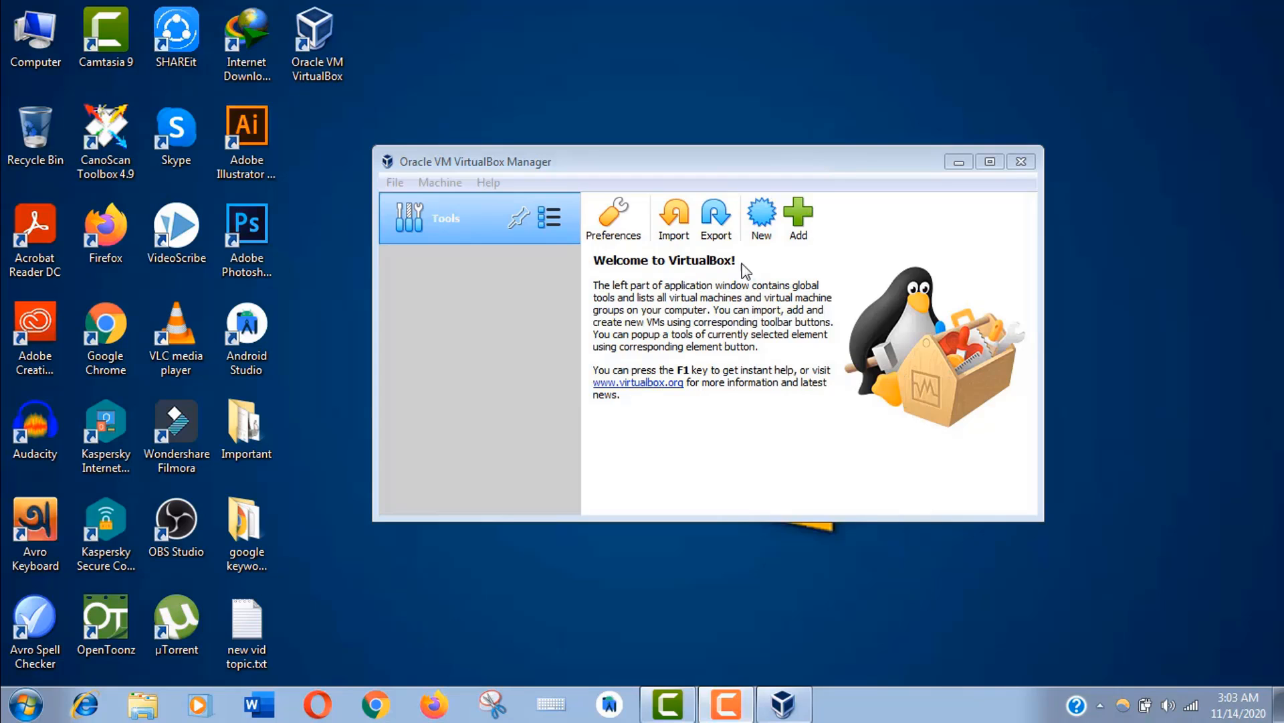
# Step: Start creating a new virtual machine with the trial name "ub" and look through the Linux versions offered
pyautogui.click(760, 230)
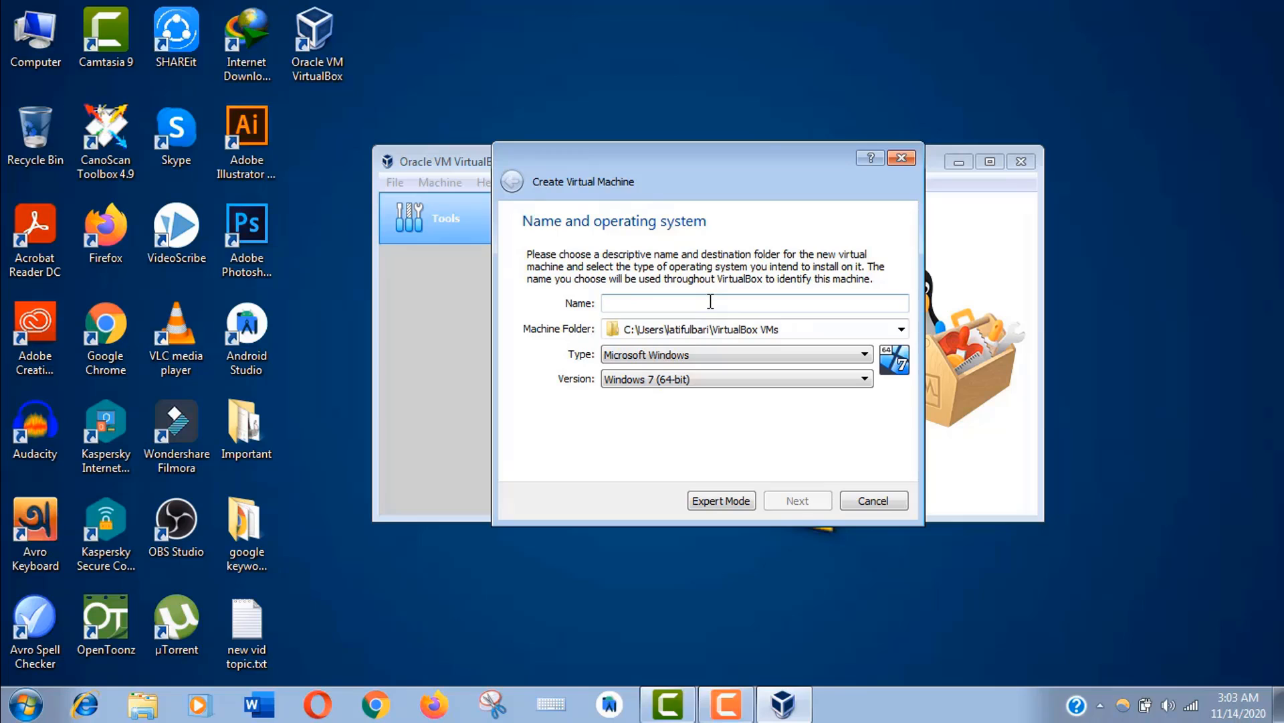
pyautogui.write('ub')
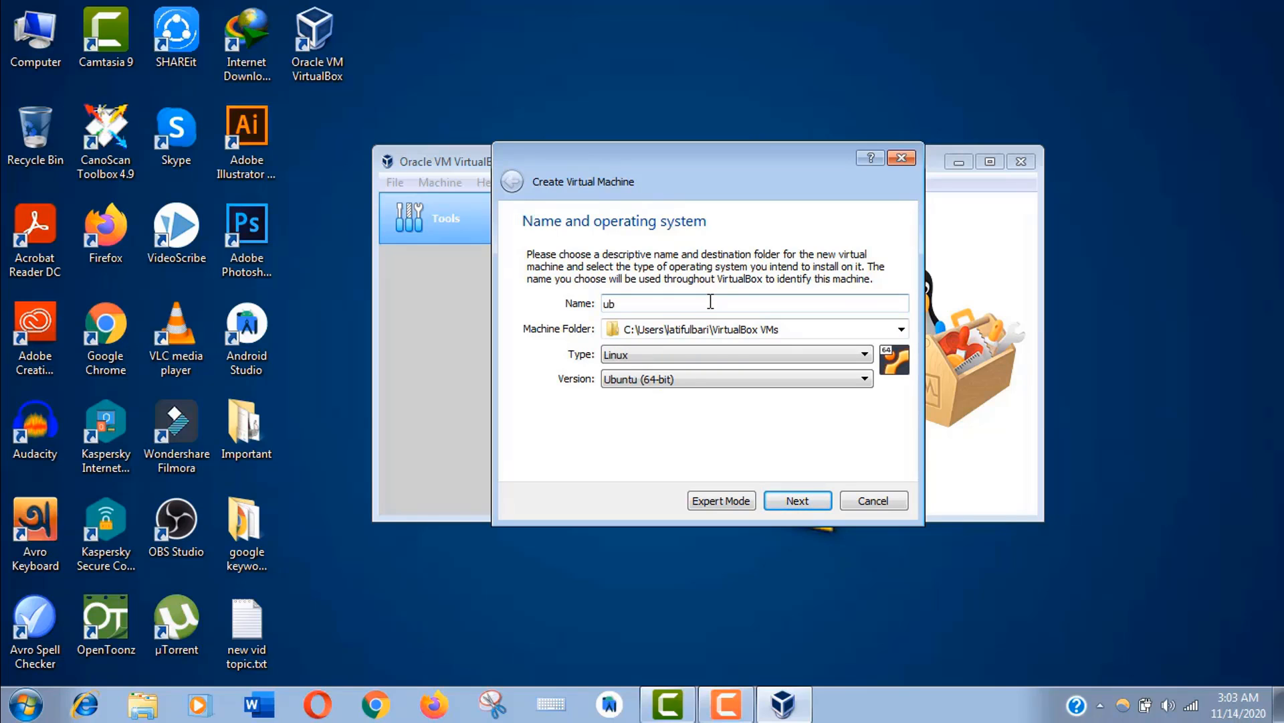
pyautogui.click(653, 380)
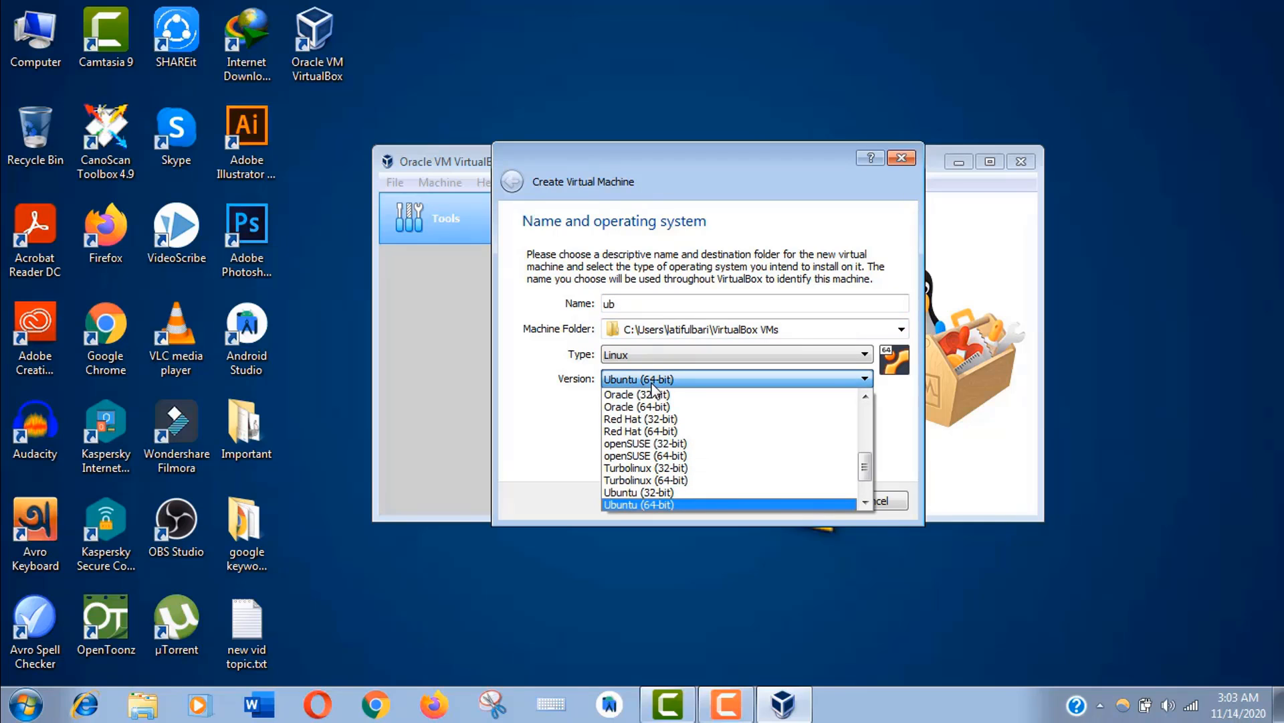
pyautogui.click(652, 379)
# Step: Rename the new virtual machine "win10", set its version to Windows 10 (64-bit), and continue to the memory size
pyautogui.moveTo(643, 307); pyautogui.dragTo(587, 304)
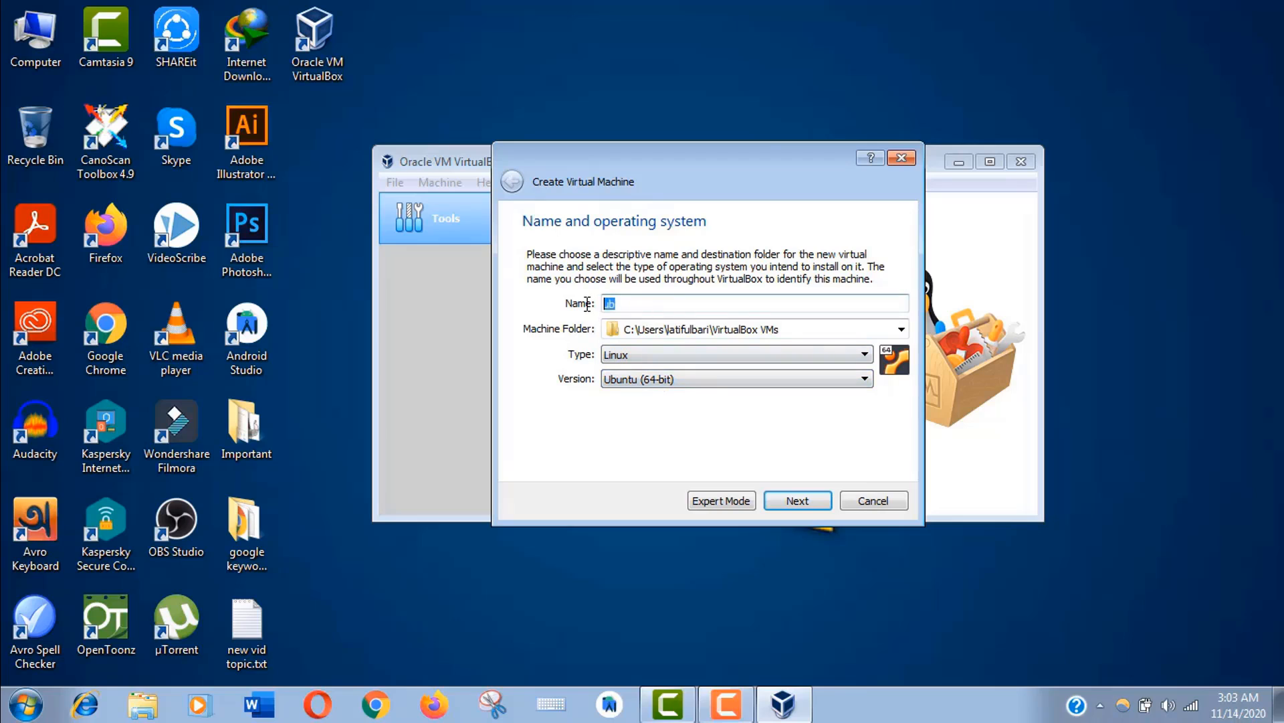
pyautogui.write('win')
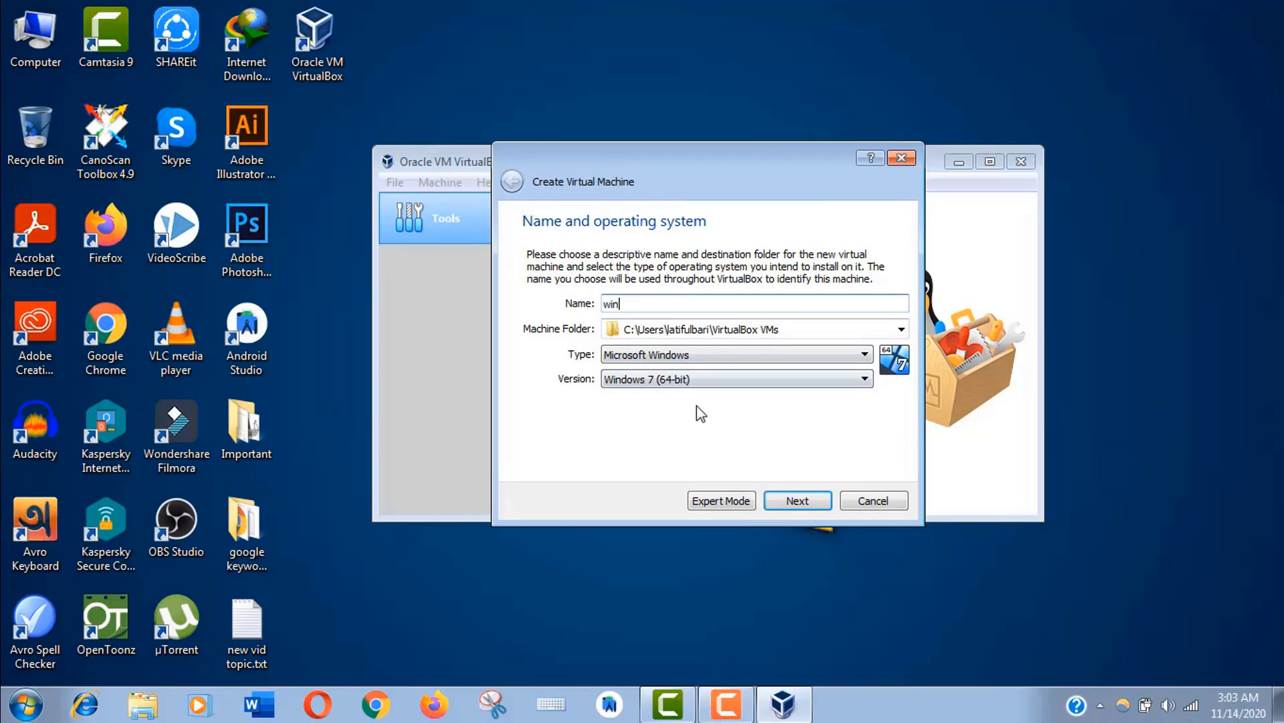
pyautogui.click(692, 383)
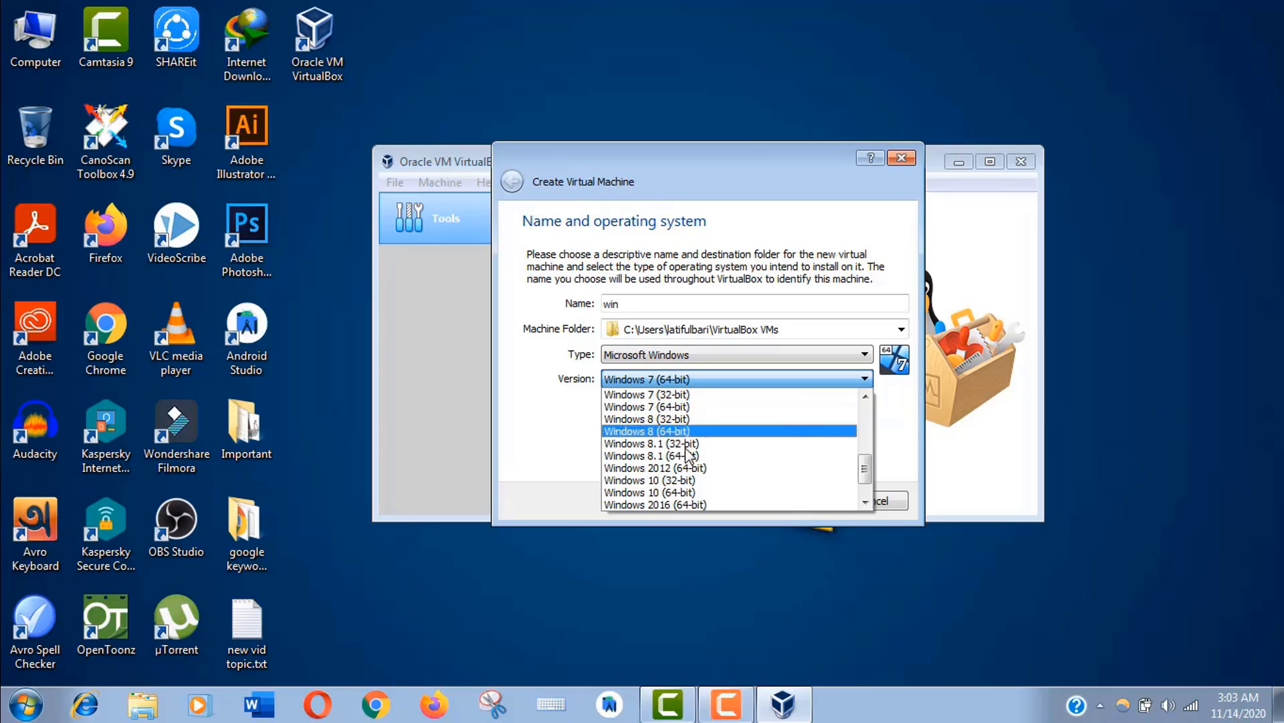
pyautogui.click(687, 495)
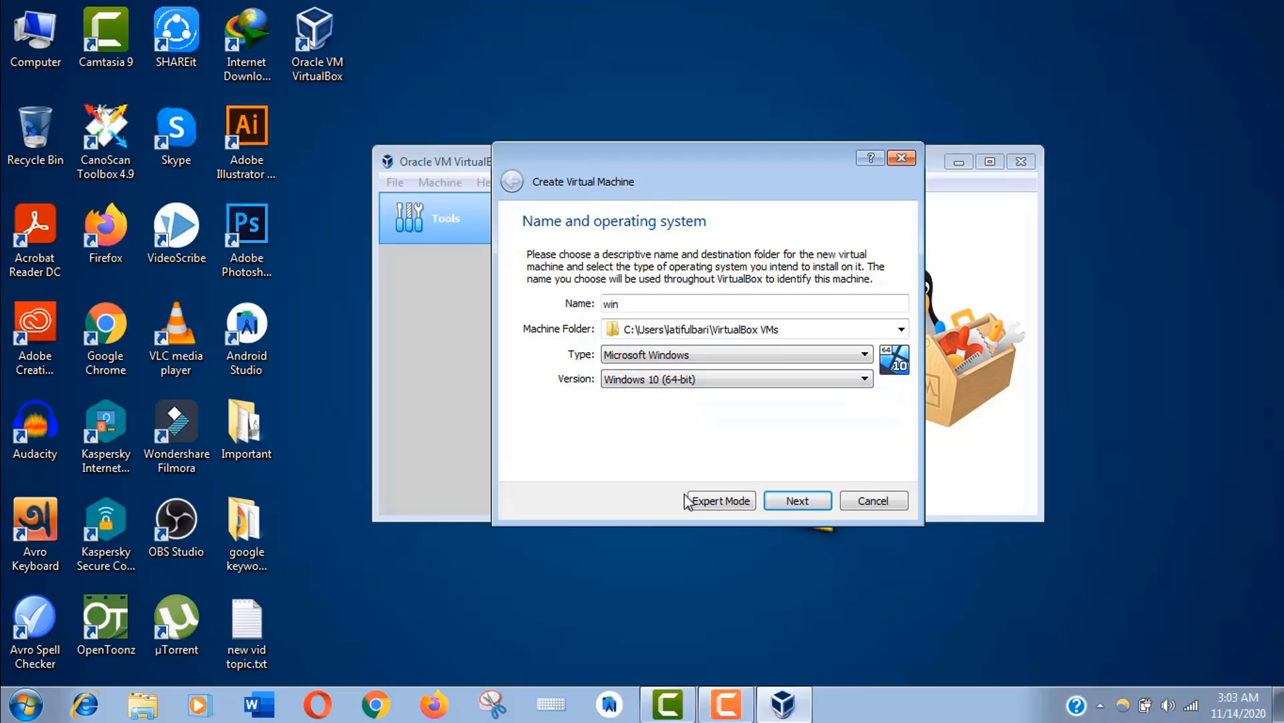
pyautogui.click(678, 305)
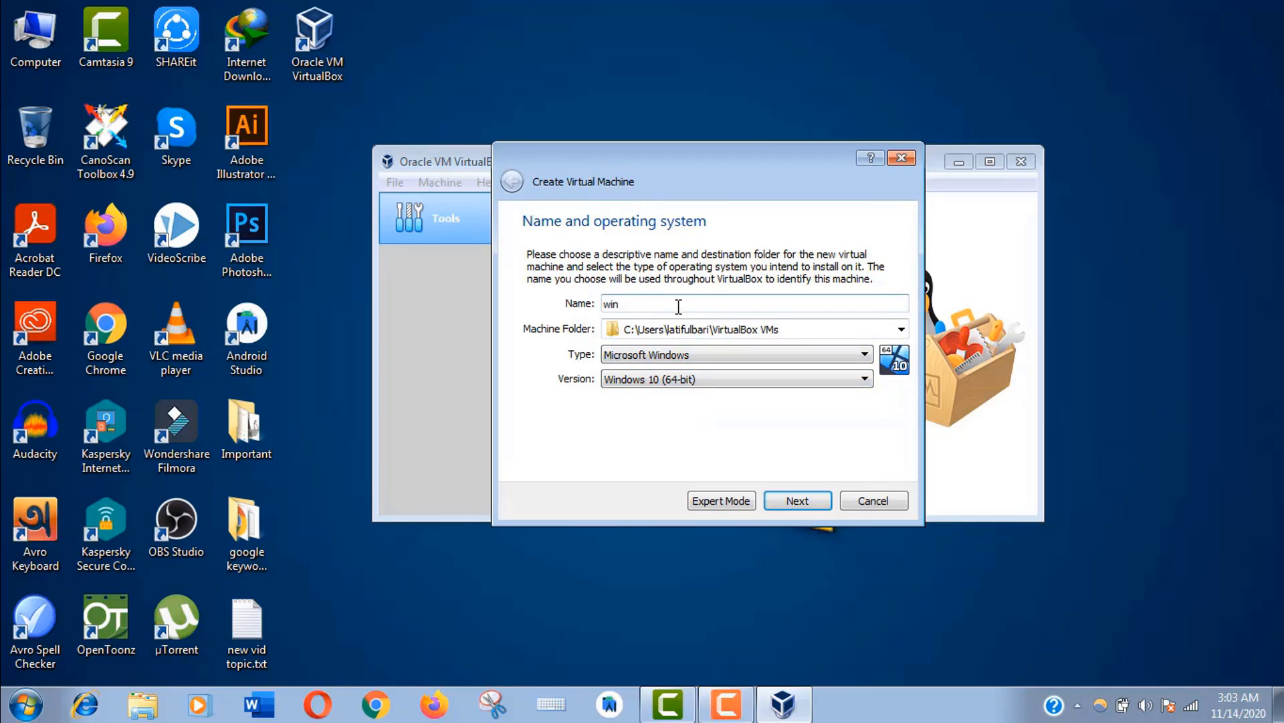
pyautogui.write('10')
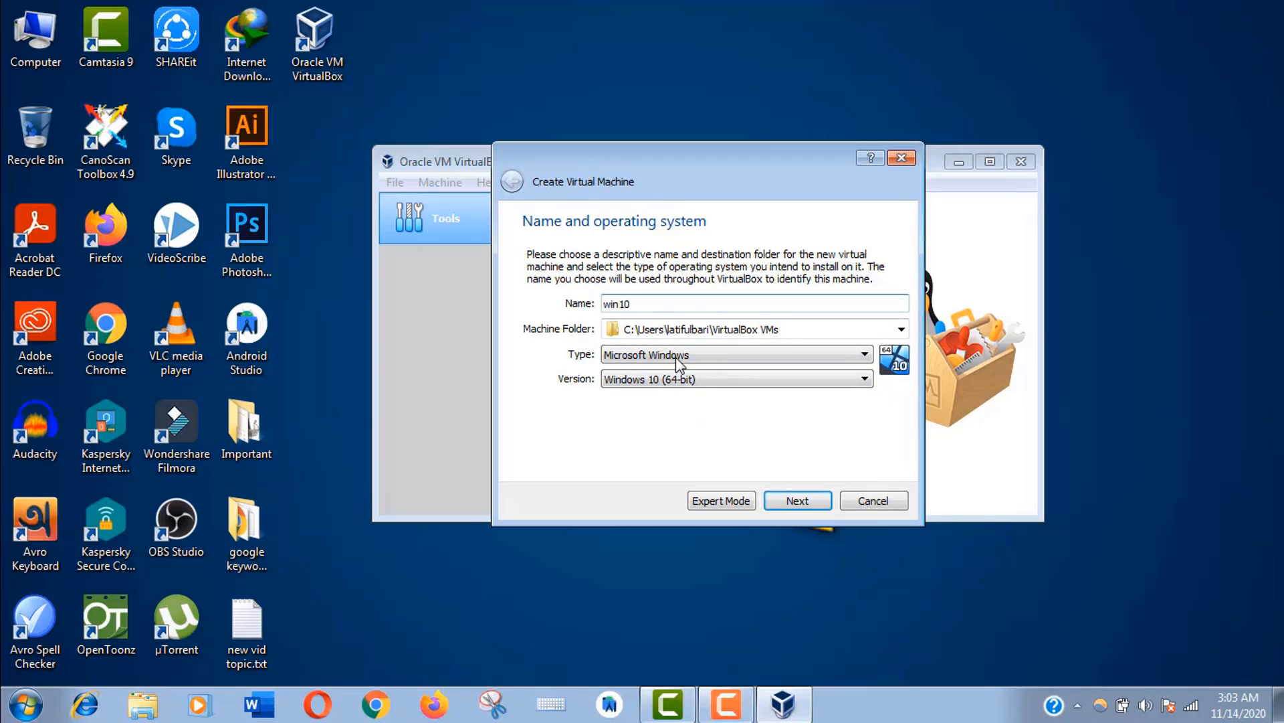
pyautogui.click(798, 502)
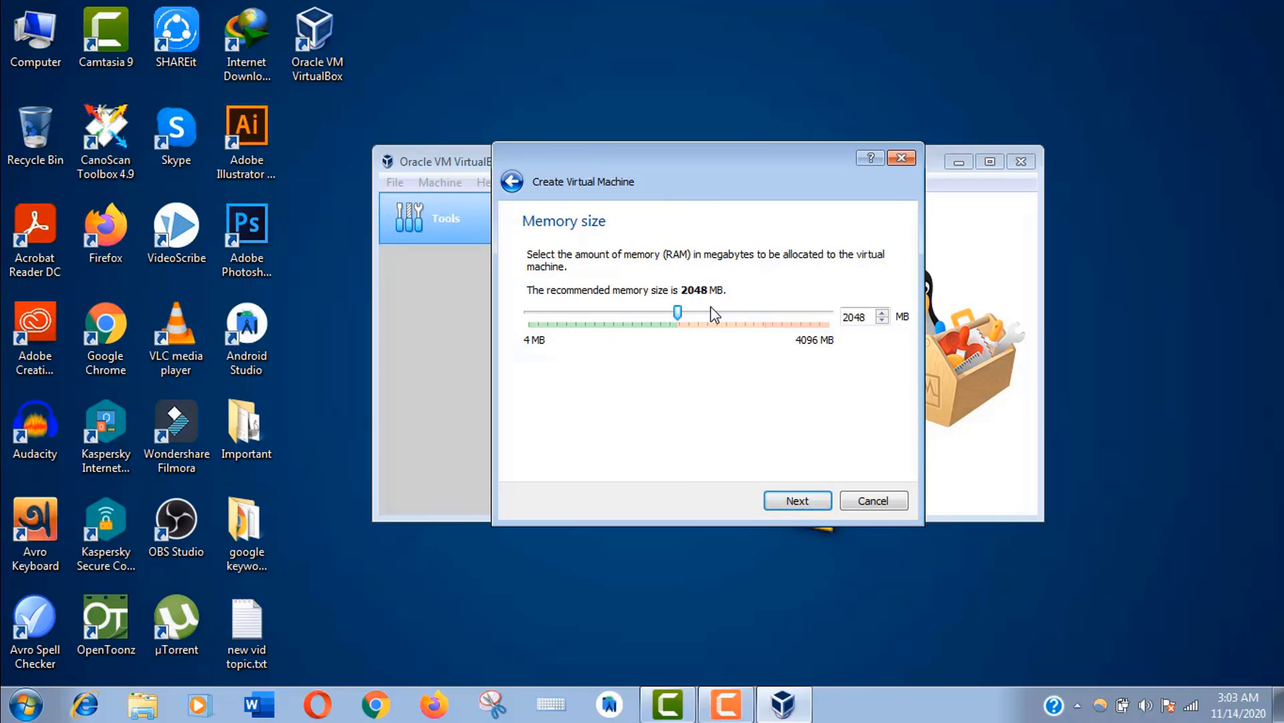
# Step: Accept 2048 MB of memory for the machine and choose a new virtual hard disk with the VDI (VirtualBox Disk Image) file type
pyautogui.click(801, 505)
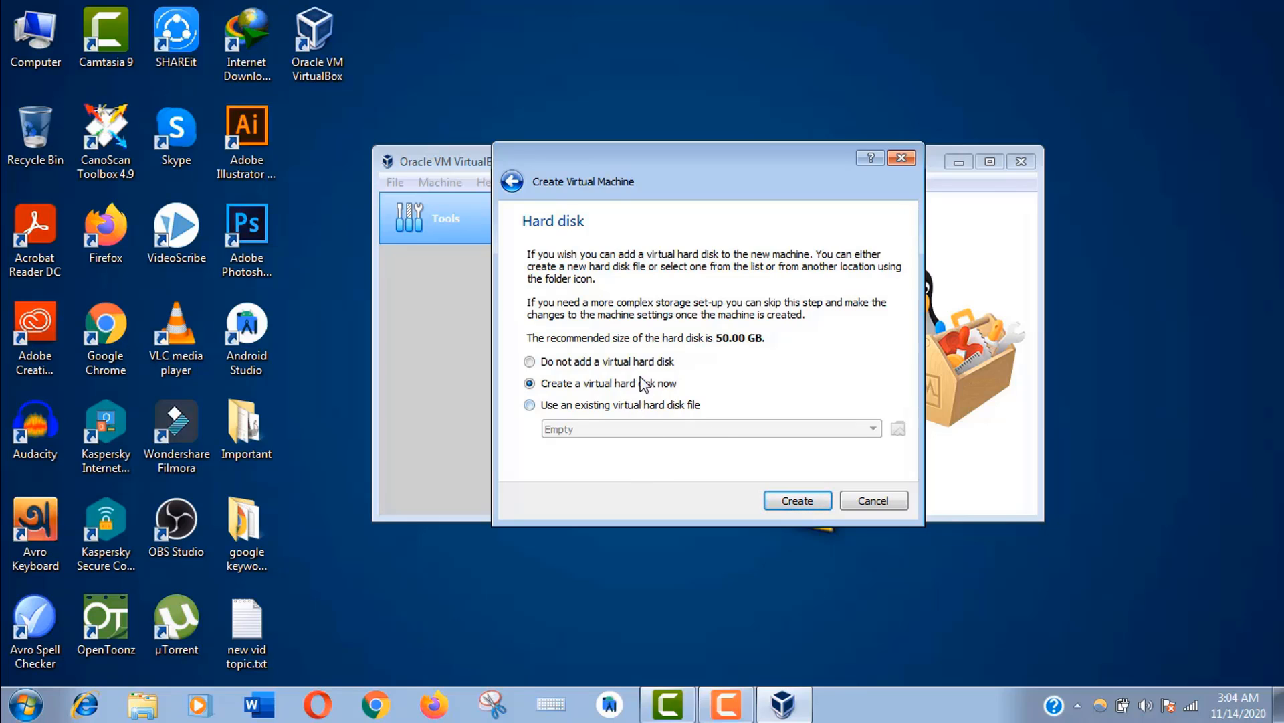
pyautogui.click(808, 500)
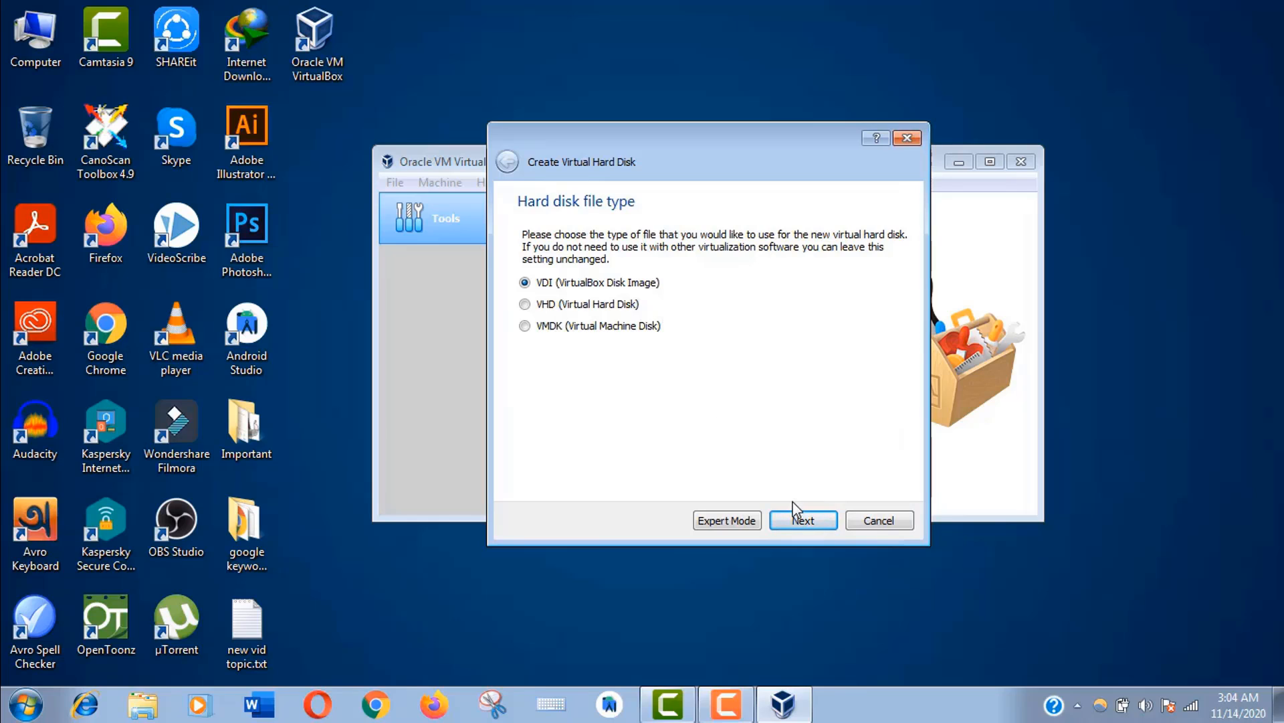
pyautogui.click(801, 520)
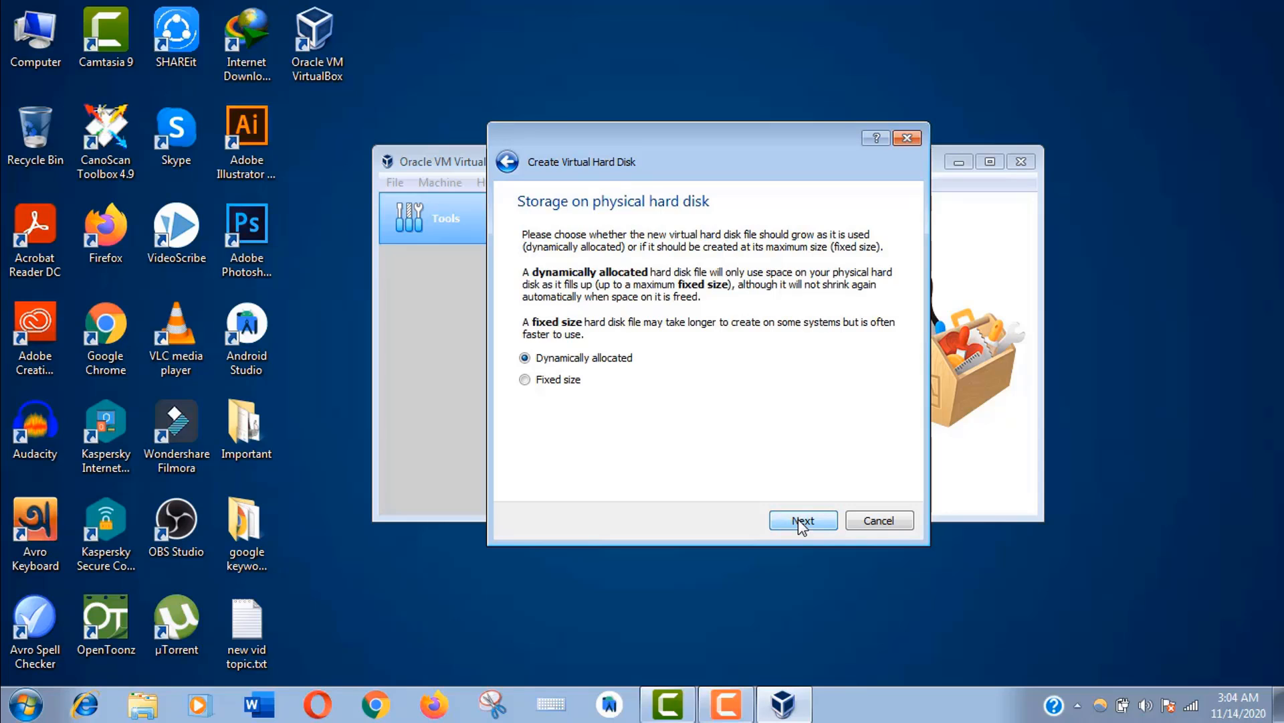
# Step: Create the win10.vdi virtual hard disk as dynamically allocated with a size of 50.00 GB
pyautogui.click(800, 520)
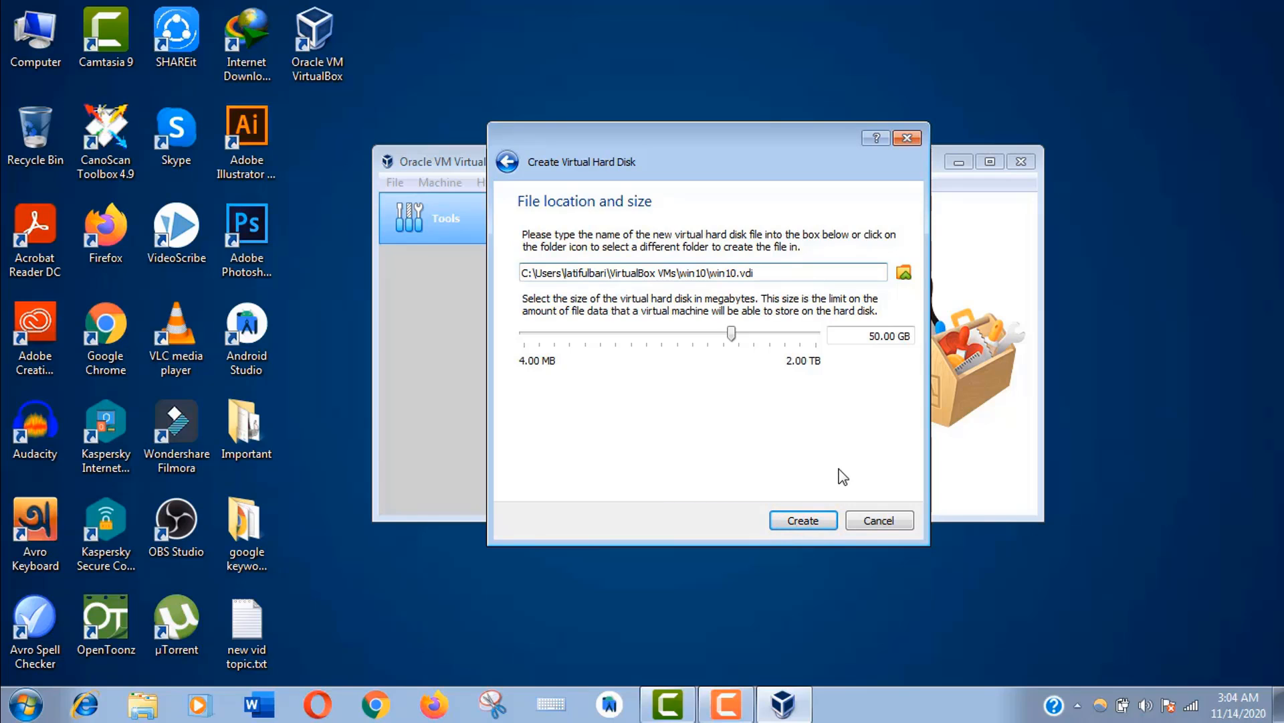
pyautogui.click(801, 522)
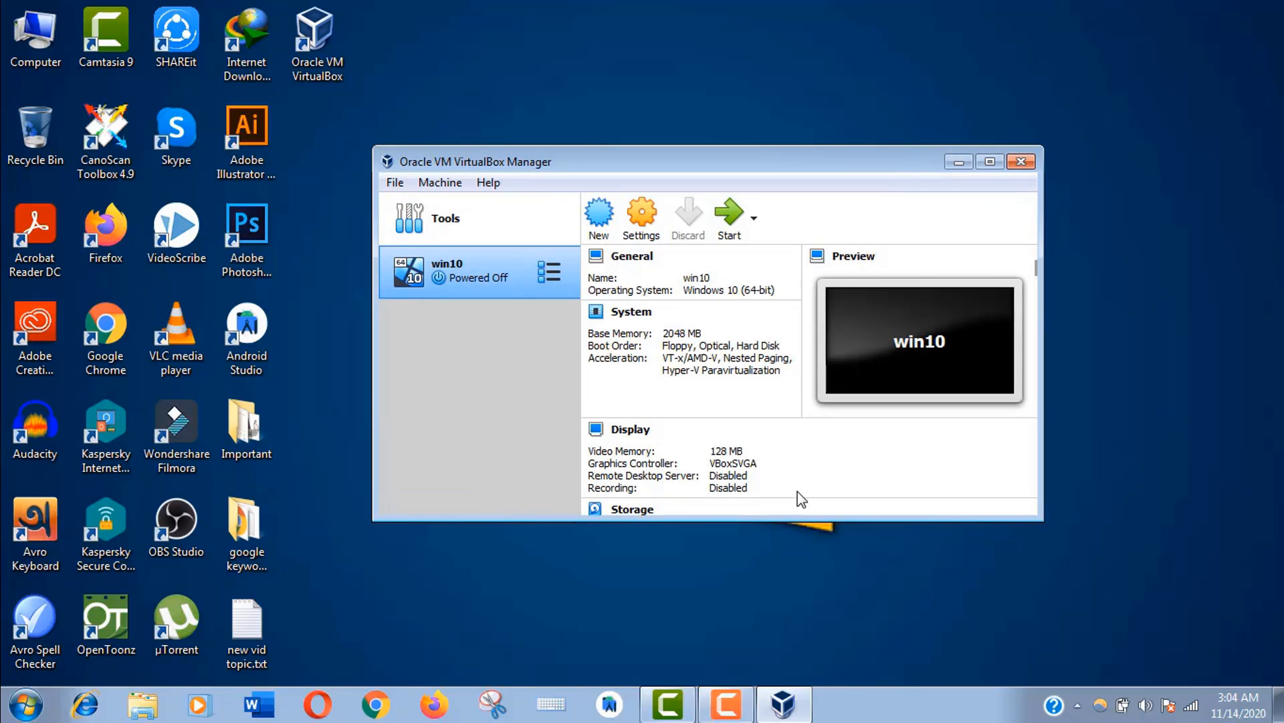
# Step: Start the win10 virtual machine with Host Drive 'F:' as the start-up disk and dismiss the keyboard capture notice
pyautogui.click(729, 216)
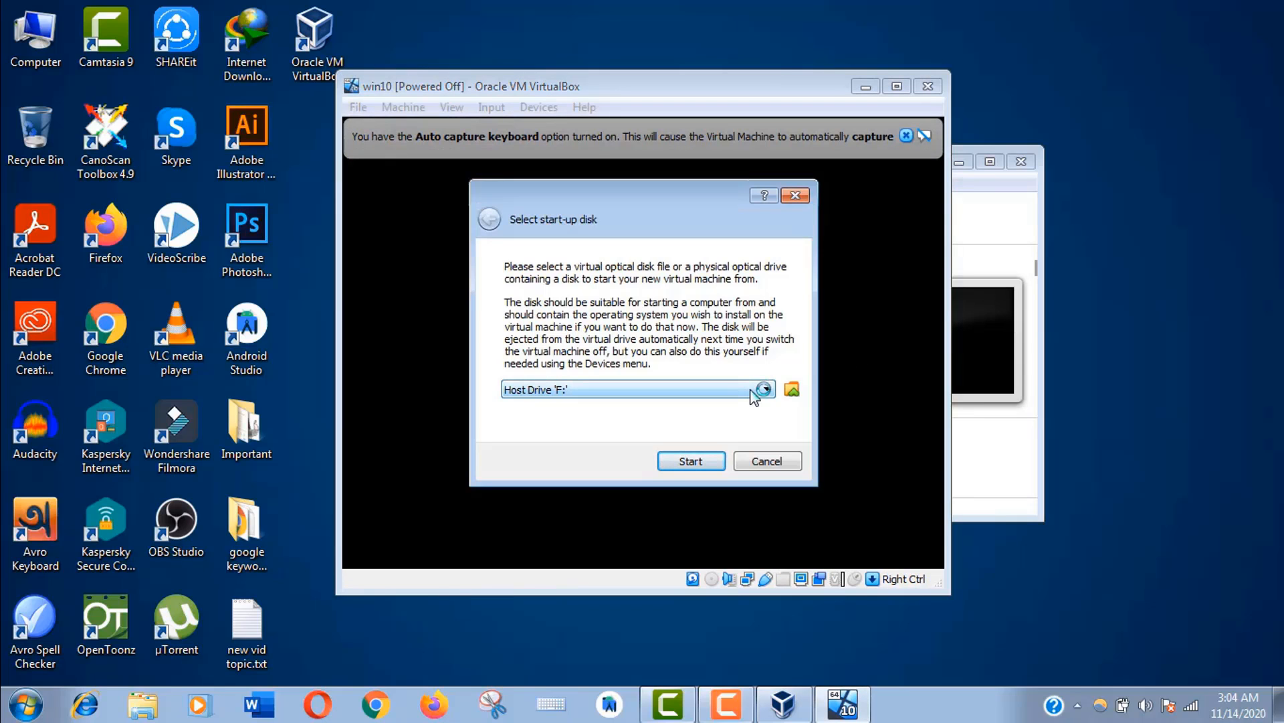
pyautogui.click(693, 460)
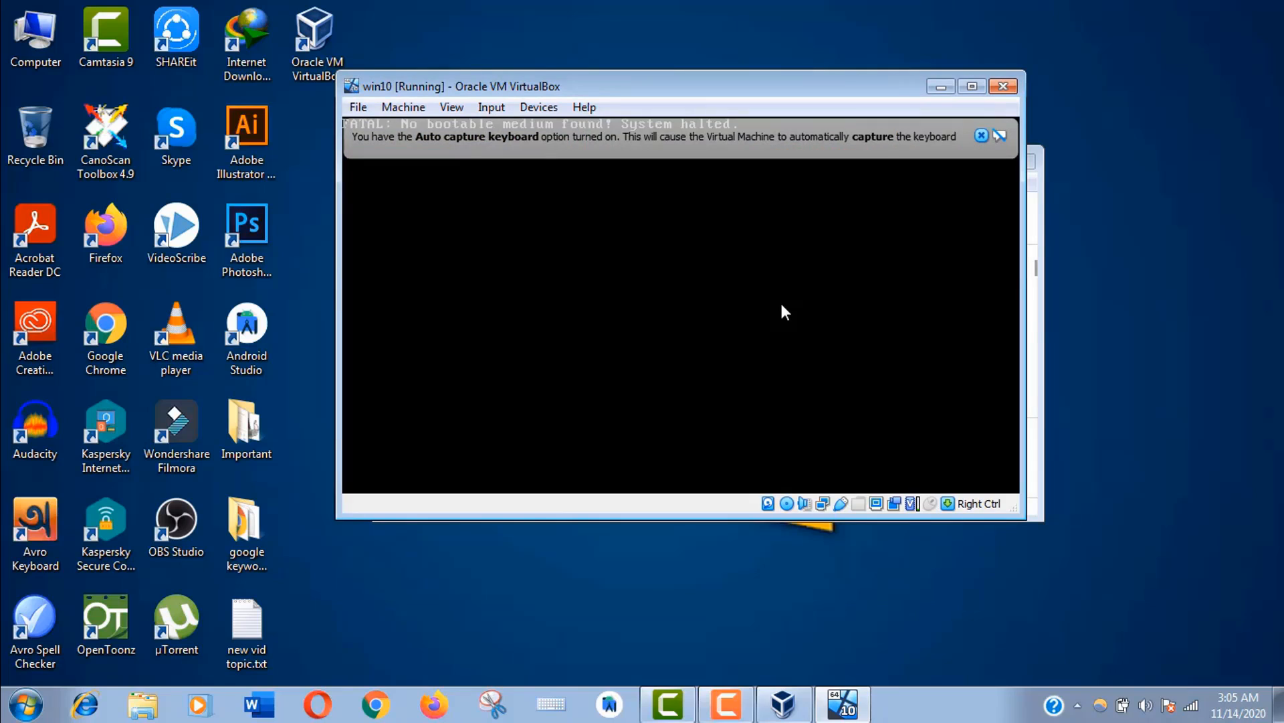
pyautogui.click(982, 136)
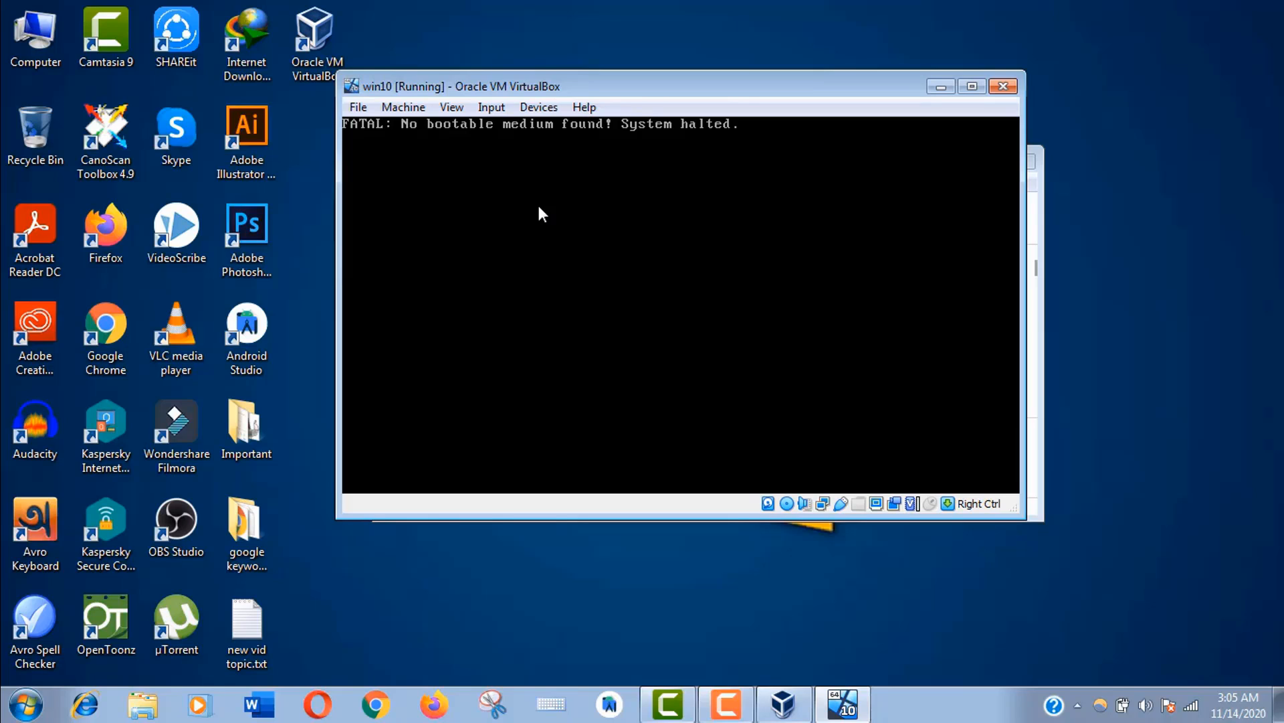
# Step: Add the Windows 10.iso disk image from Soft (E:) and insert it into the virtual machine's optical drive
pyautogui.click(539, 107)
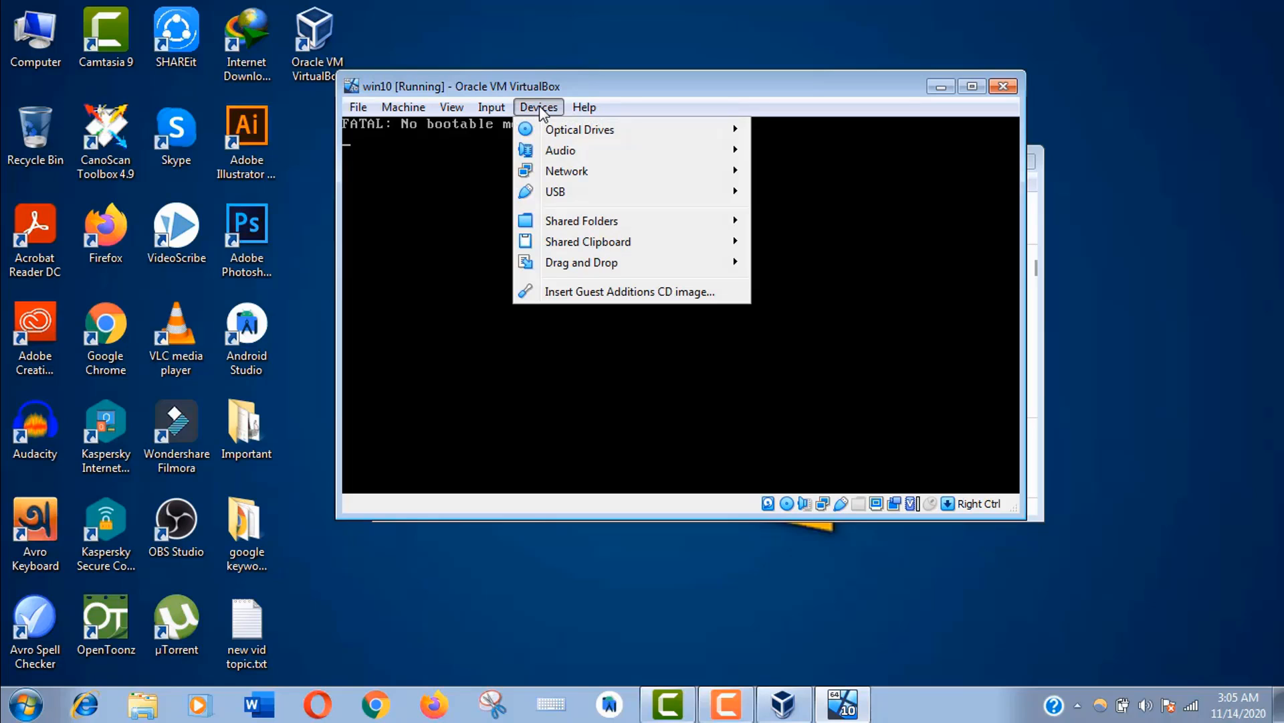
pyautogui.moveTo(571, 127)
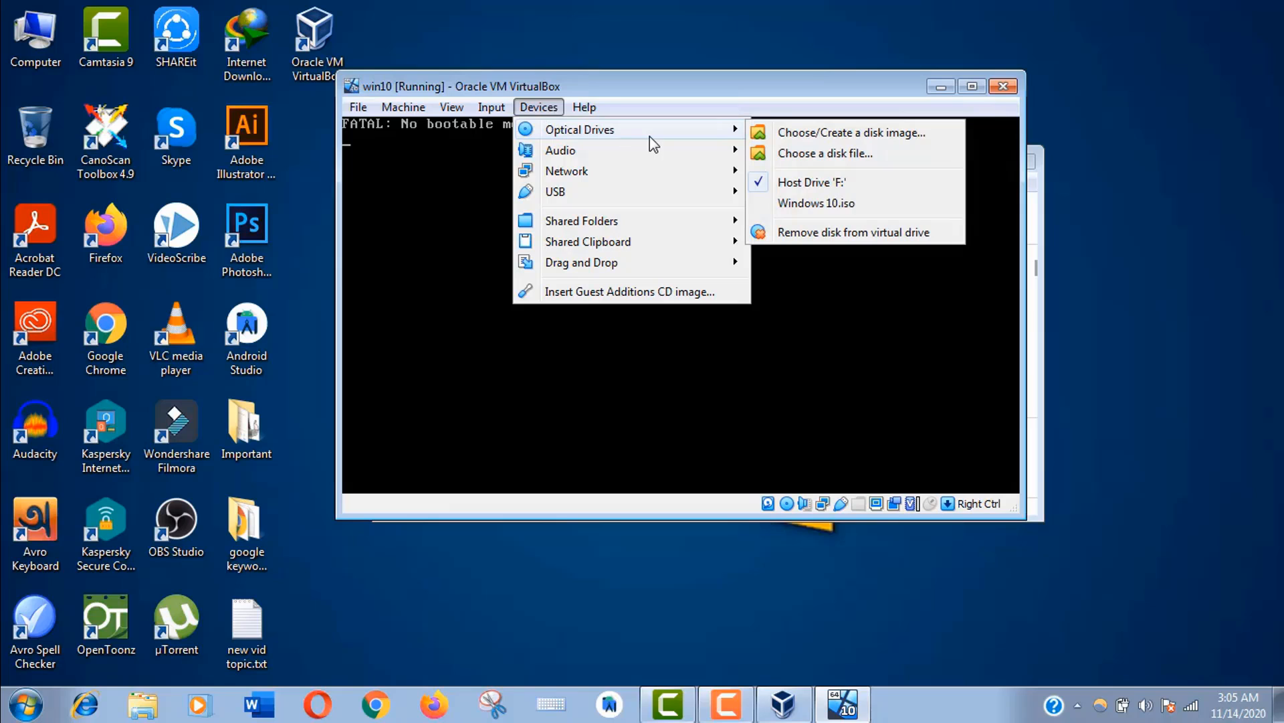
pyautogui.click(852, 134)
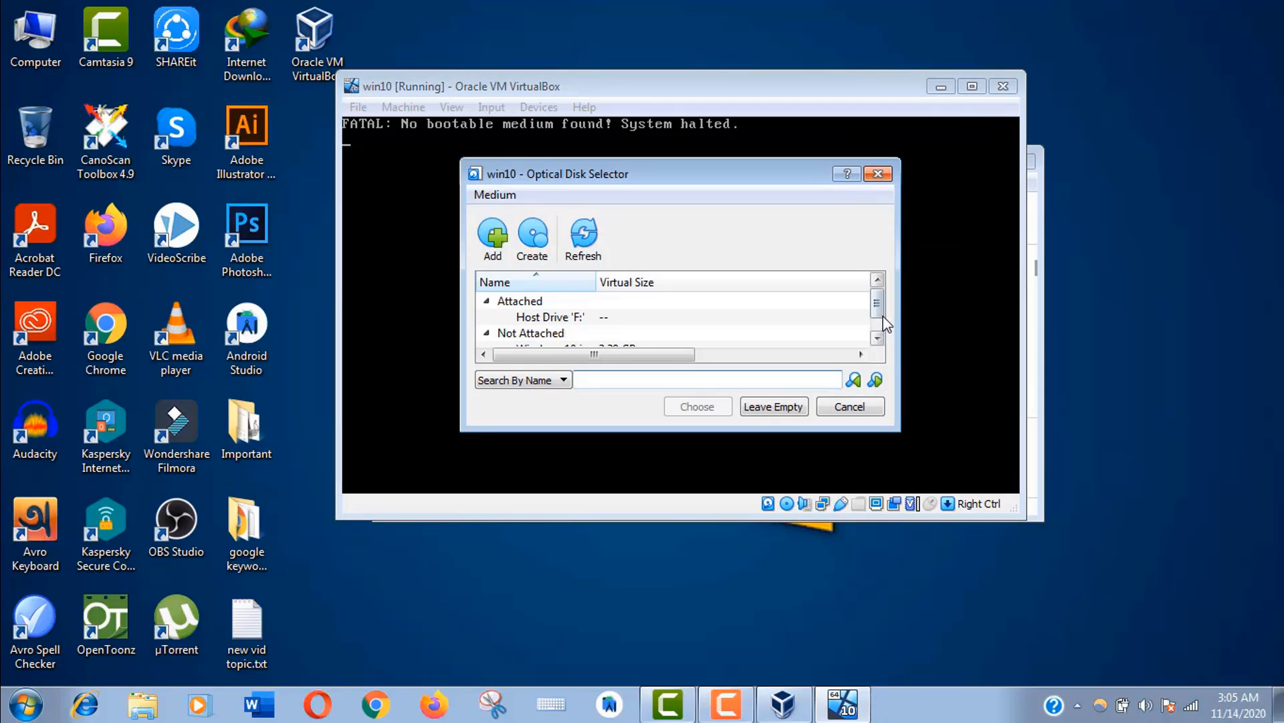
pyautogui.click(503, 259)
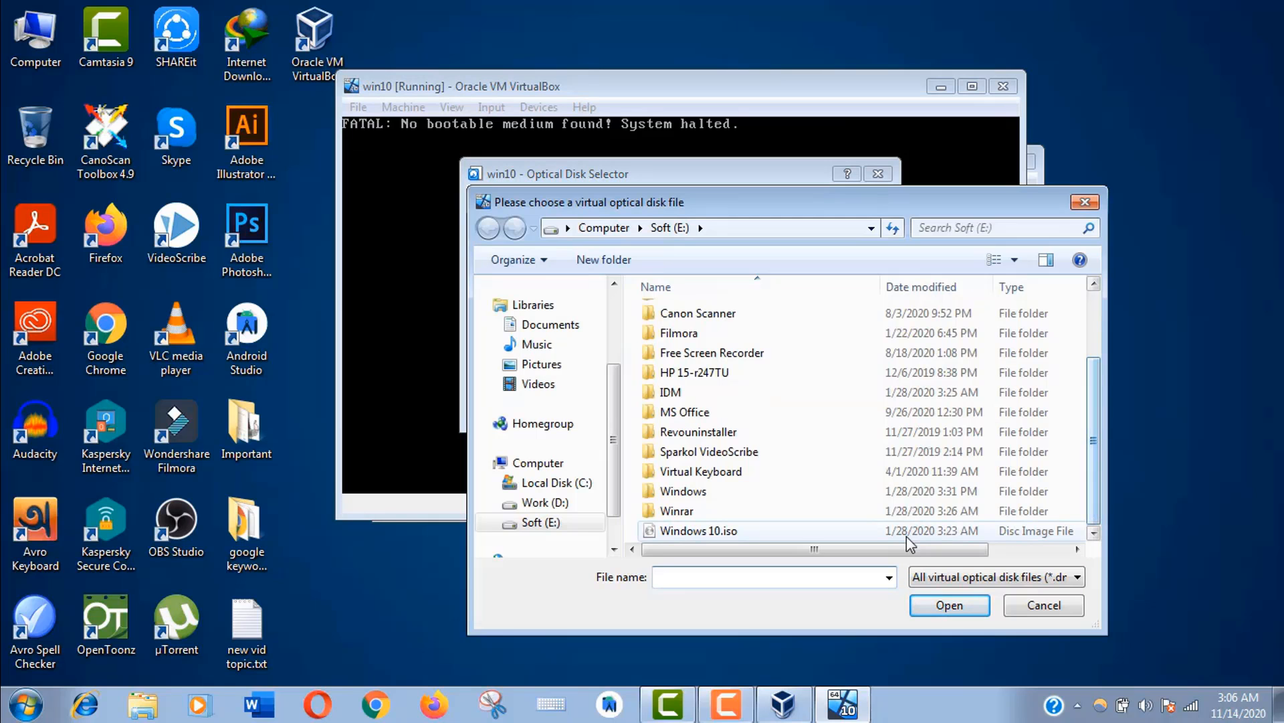
pyautogui.click(699, 531)
pyautogui.click(940, 606)
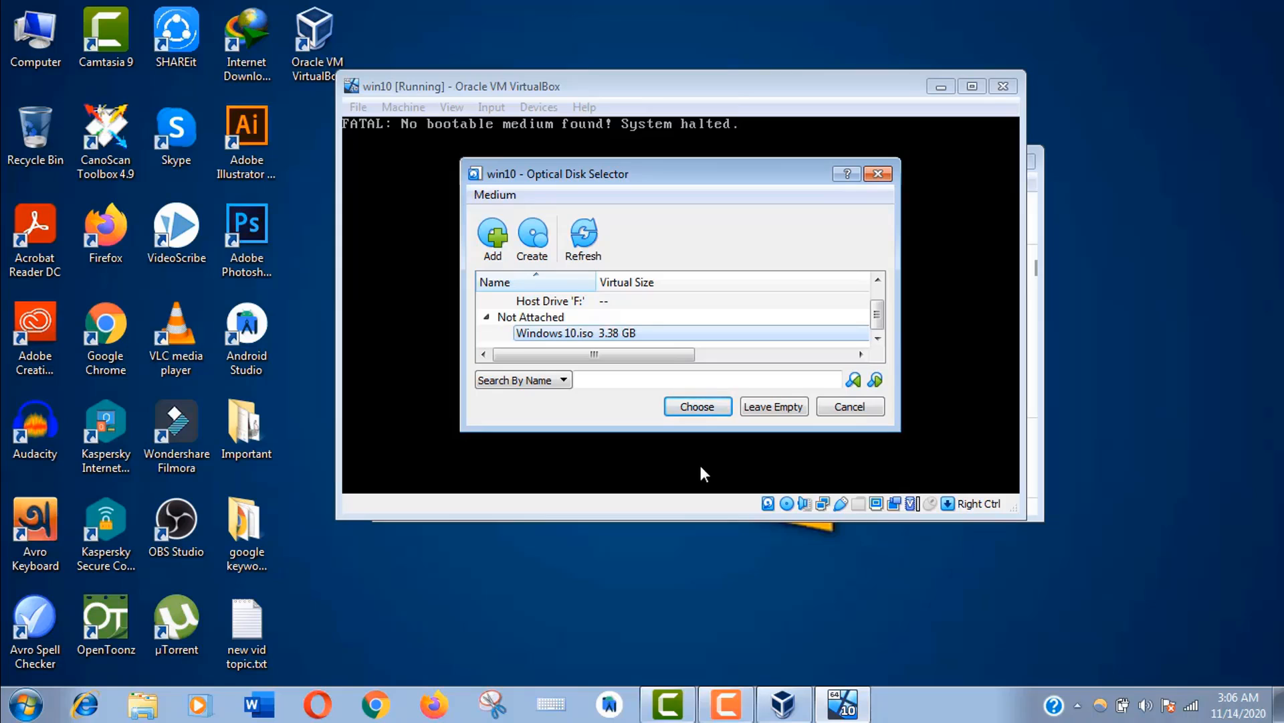
pyautogui.click(696, 413)
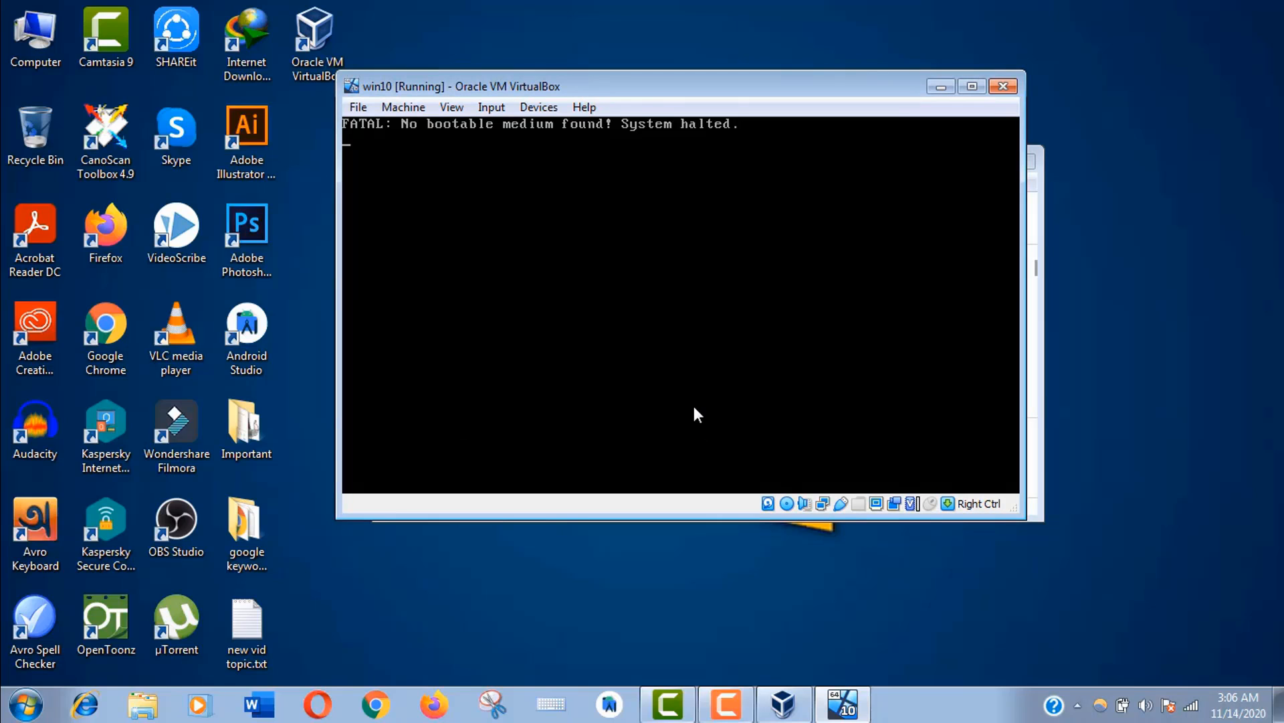
# Step: Reset the win10 virtual machine to boot it from the inserted Windows 10 image
pyautogui.click(421, 107)
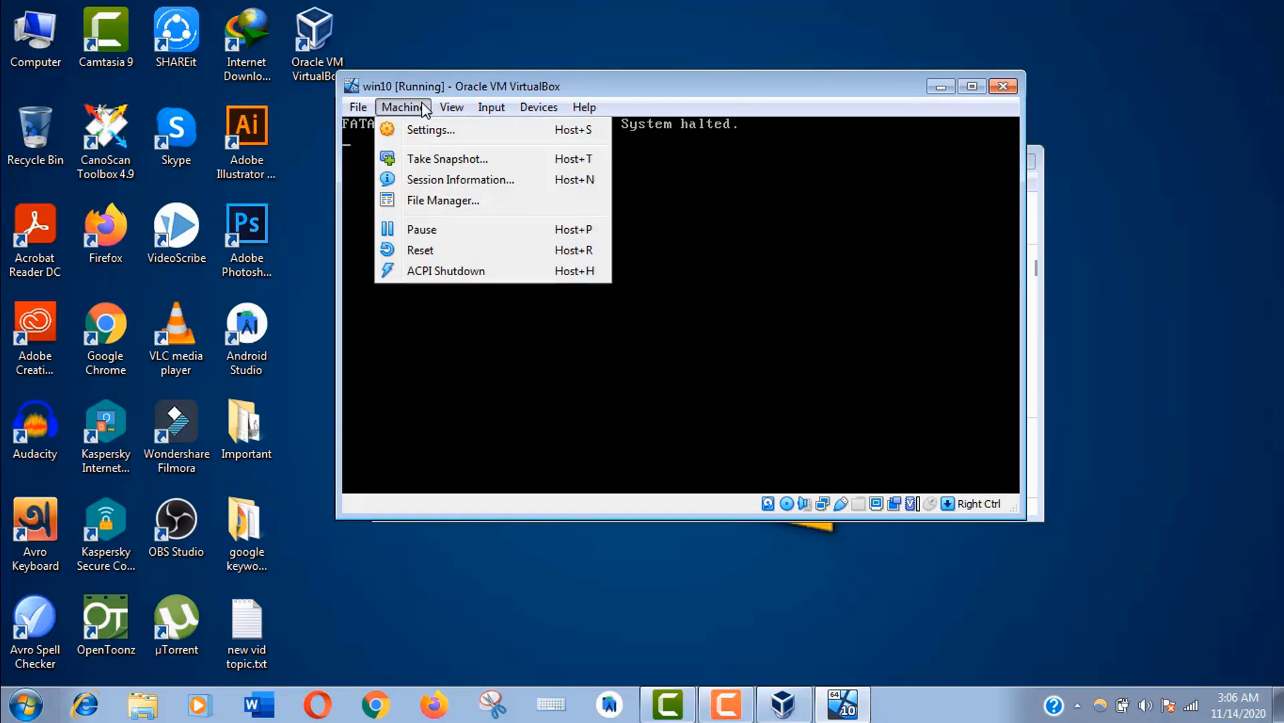
pyautogui.click(438, 254)
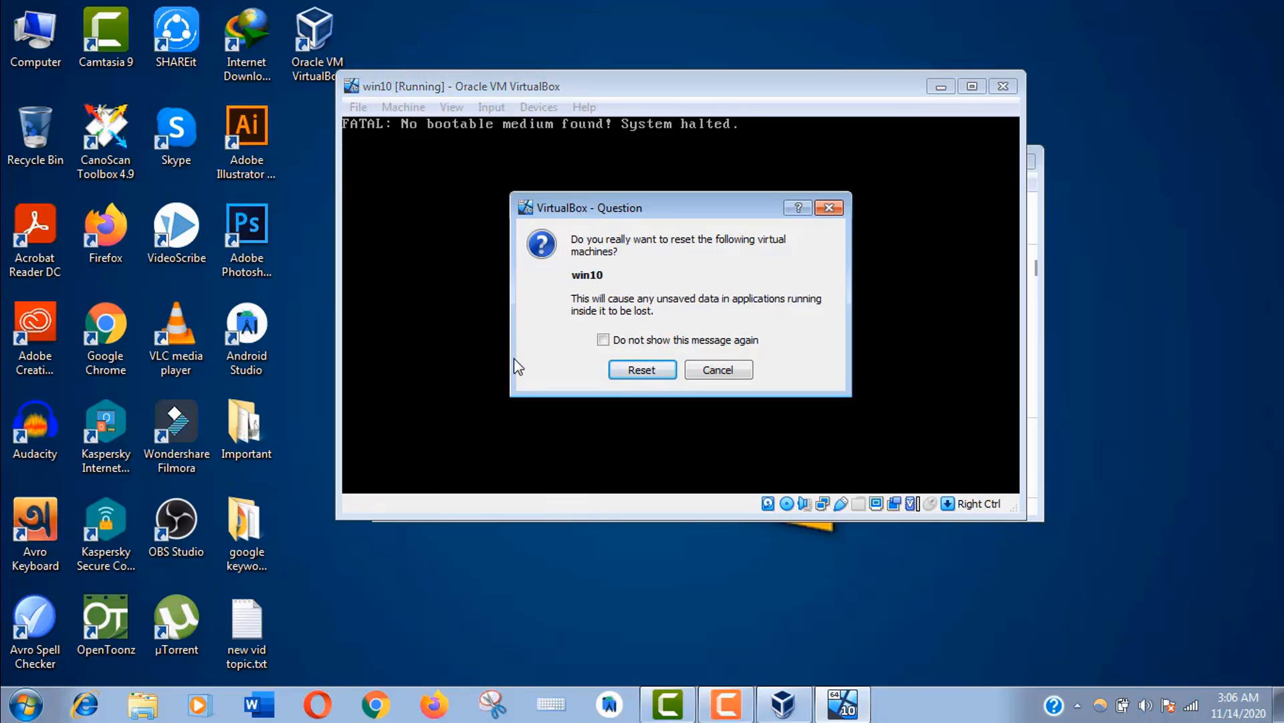
pyautogui.click(625, 370)
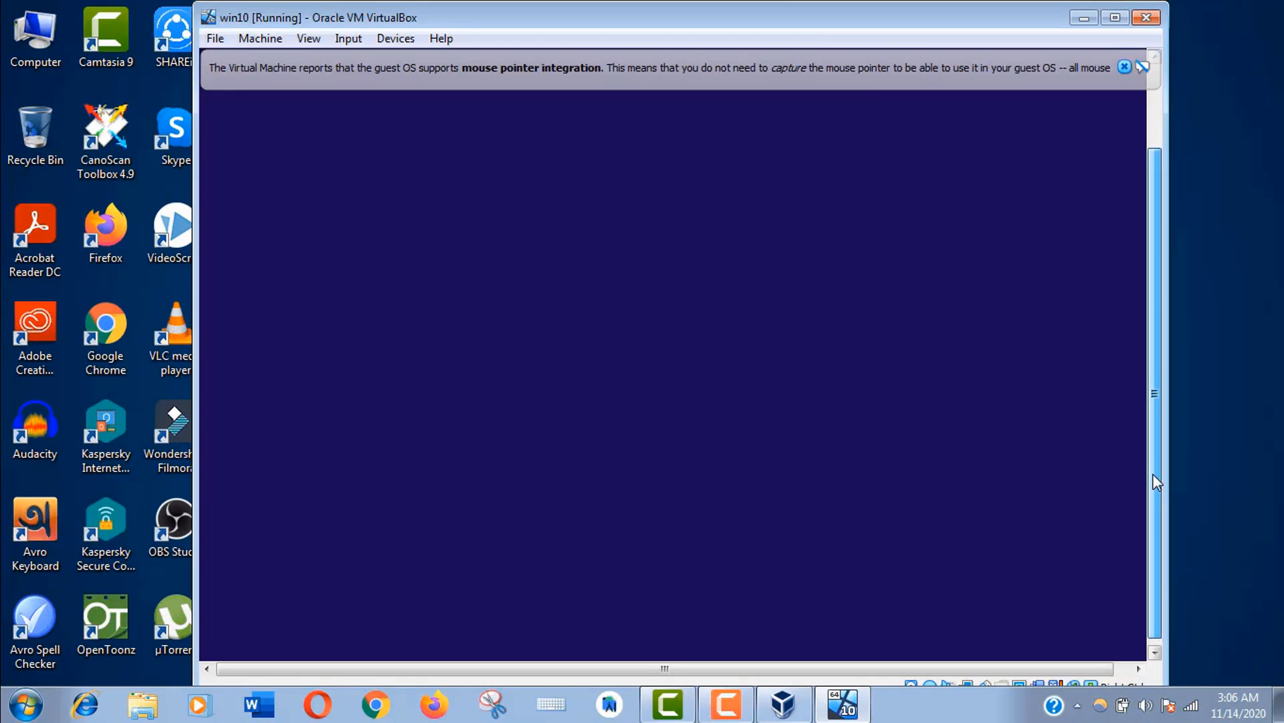
pyautogui.moveTo(1154, 474); pyautogui.dragTo(1154, 493)
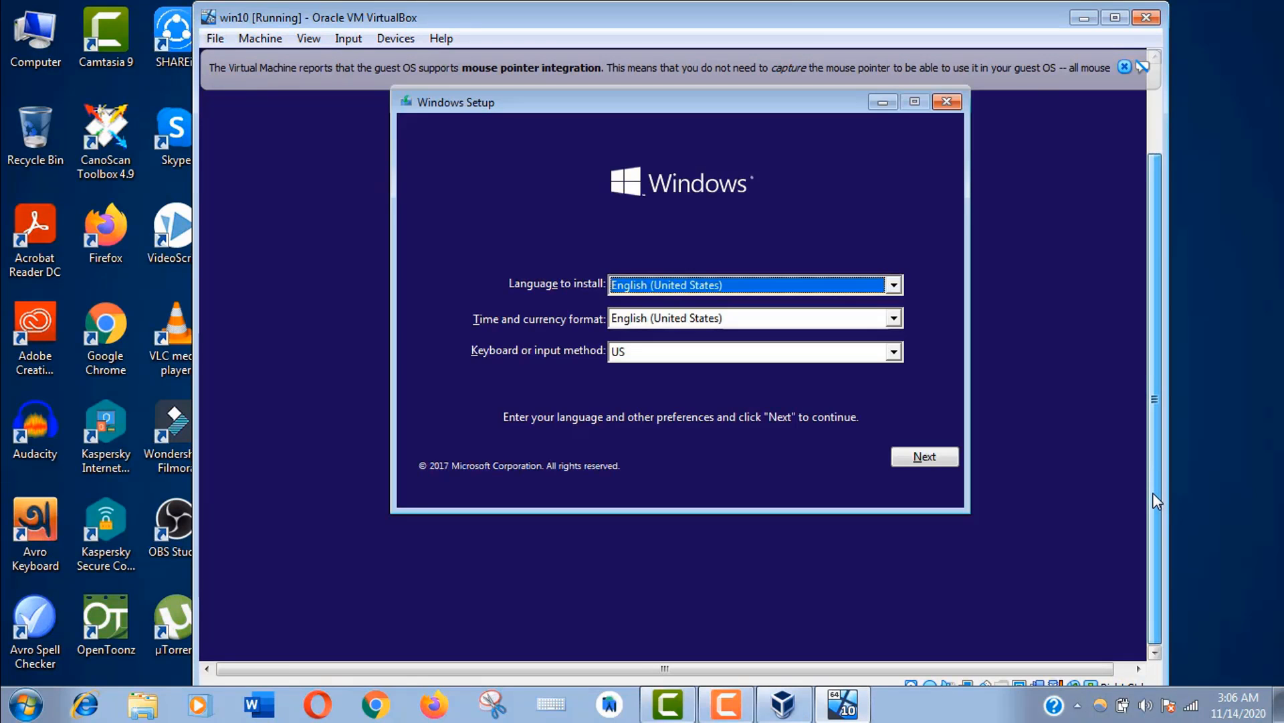